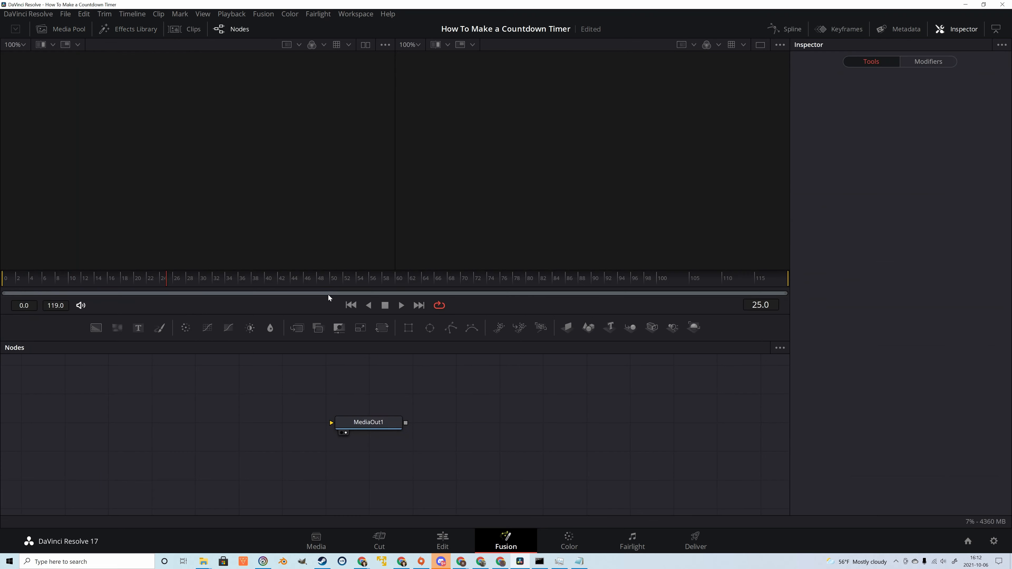
Step: Move the MediaOut1 node far to the right in the node graph and change the node arrangement option
left_click_drag(385, 431, 691, 427)
right_click(537, 378)
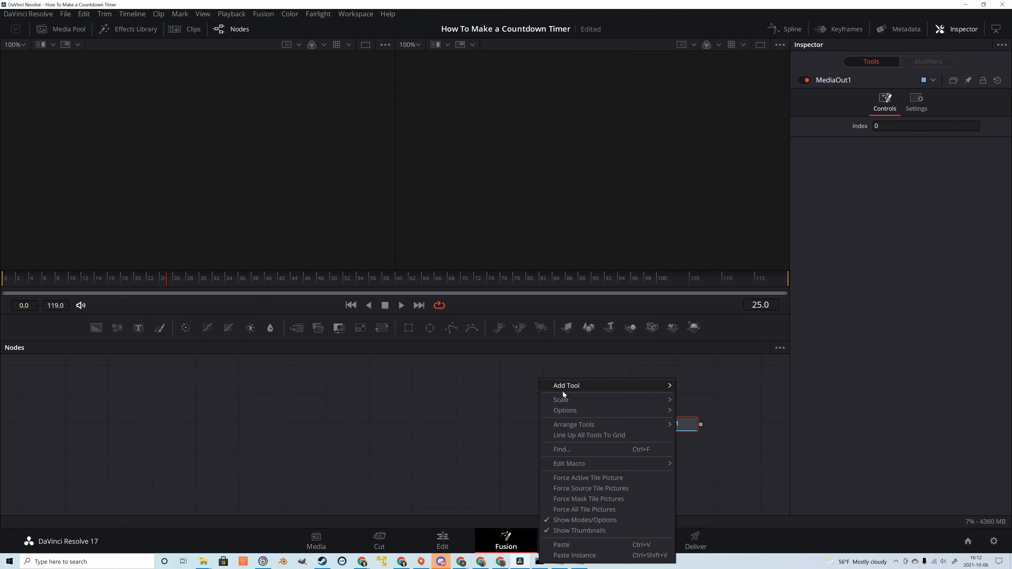
left_click(586, 414)
right_click(582, 399)
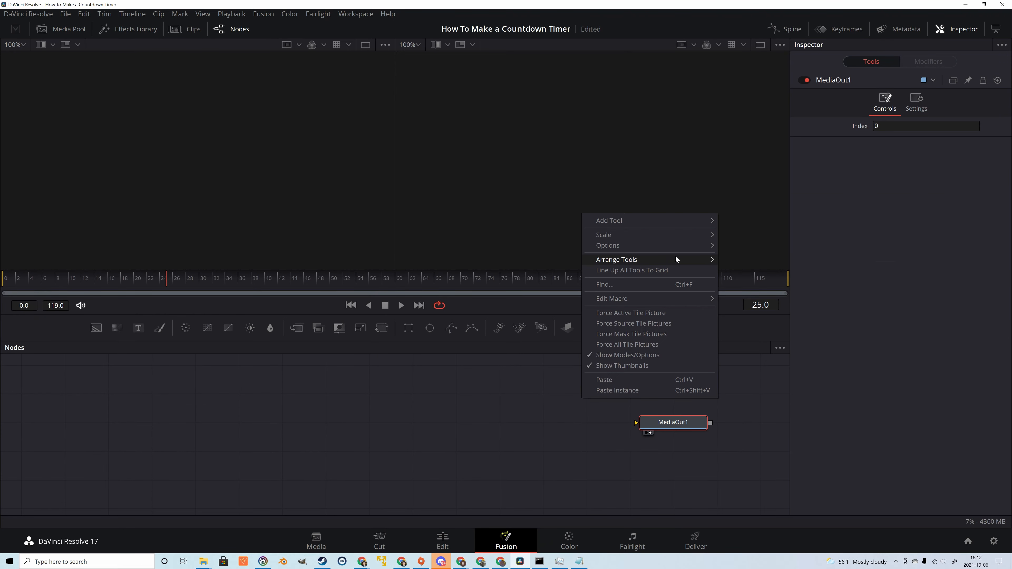
mouse_move(677, 260)
left_click(745, 263)
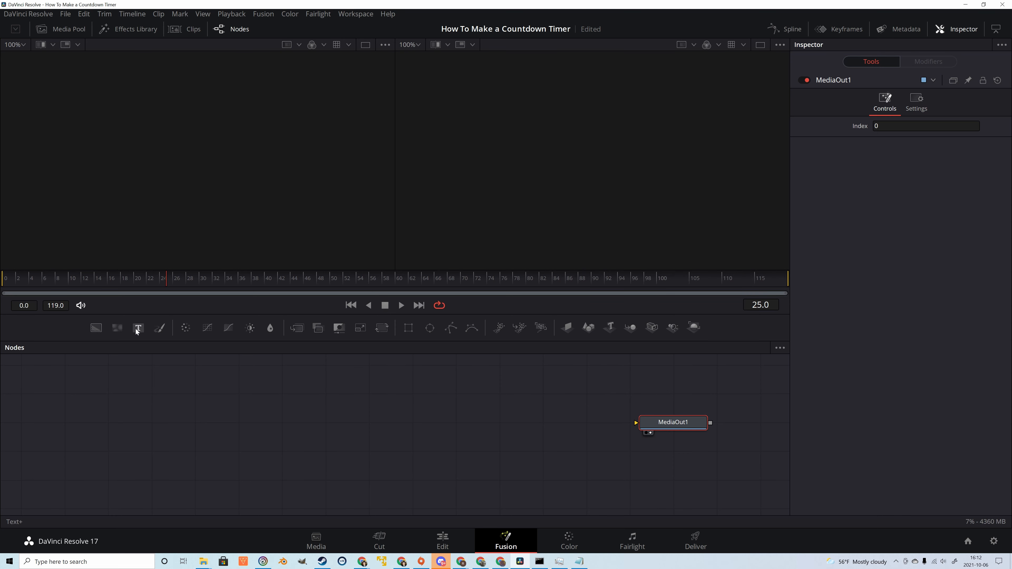
Step: Add a Background node and a Text+ node, joining the text over the background through a Merge node
left_click_drag(96, 328, 275, 432)
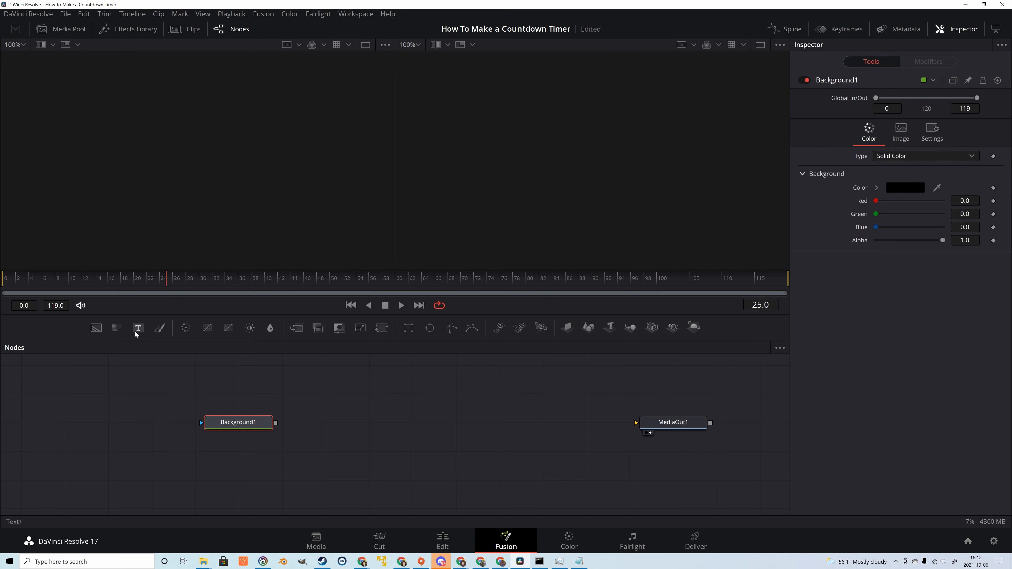
left_click_drag(138, 328, 278, 423)
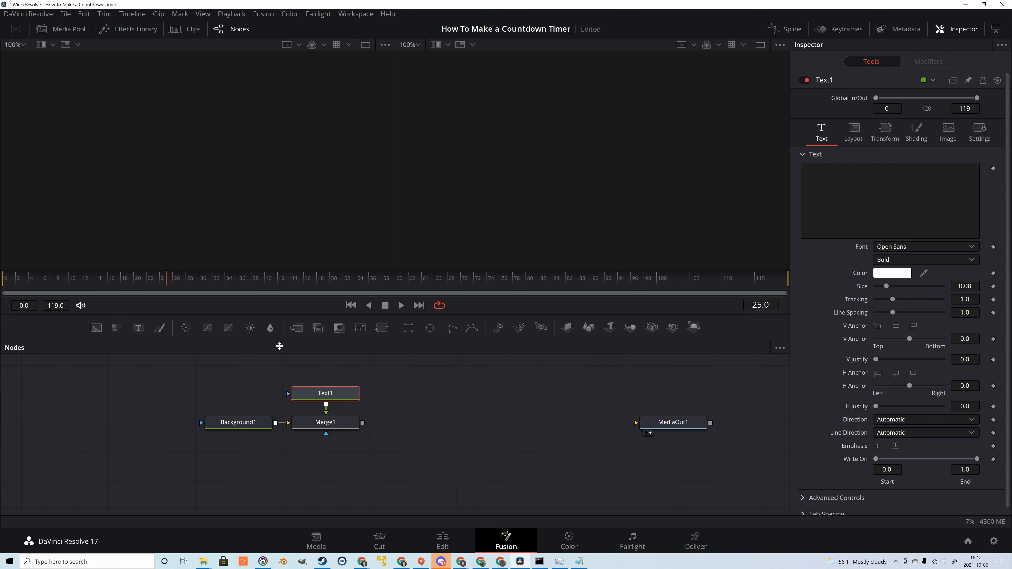
Step: Add a Rectangle mask node above Background1, left unconnected, and rename it TimeCtrl
left_click_drag(408, 327, 237, 394)
left_click(239, 394)
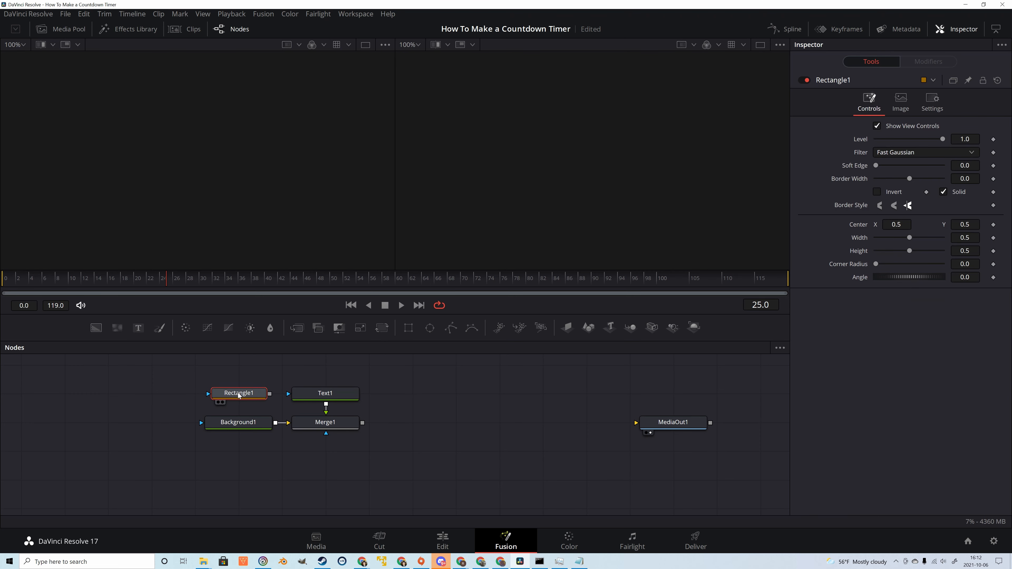
key("F2")
type("TimeCtrl")
left_click(558, 297)
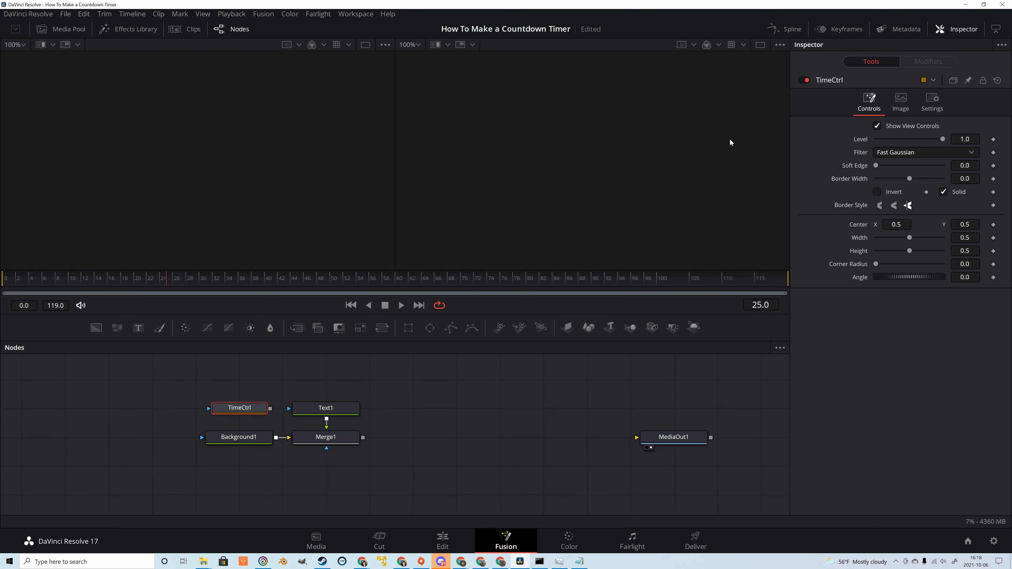
Step: Add an integer user control named Seconds to TimeCtrl, allowed 0 to 9999, with SliderControl input and AngleControl view, and try its slider
right_click(838, 80)
left_click(873, 195)
type("Secpmds")
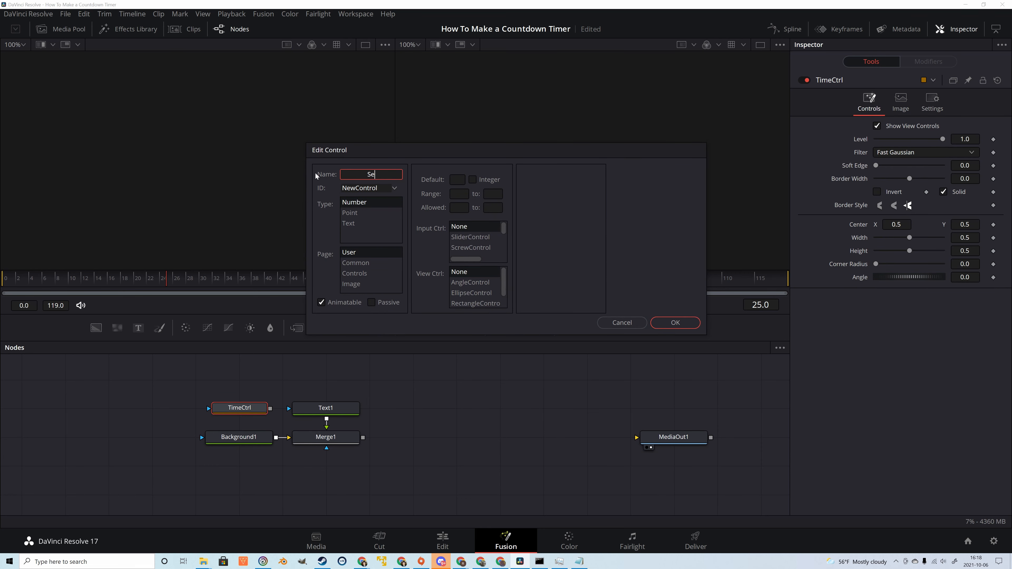
key("BackSpace")
key("BackSpace")
key("BackSpace")
key("BackSpace")
type("nd")
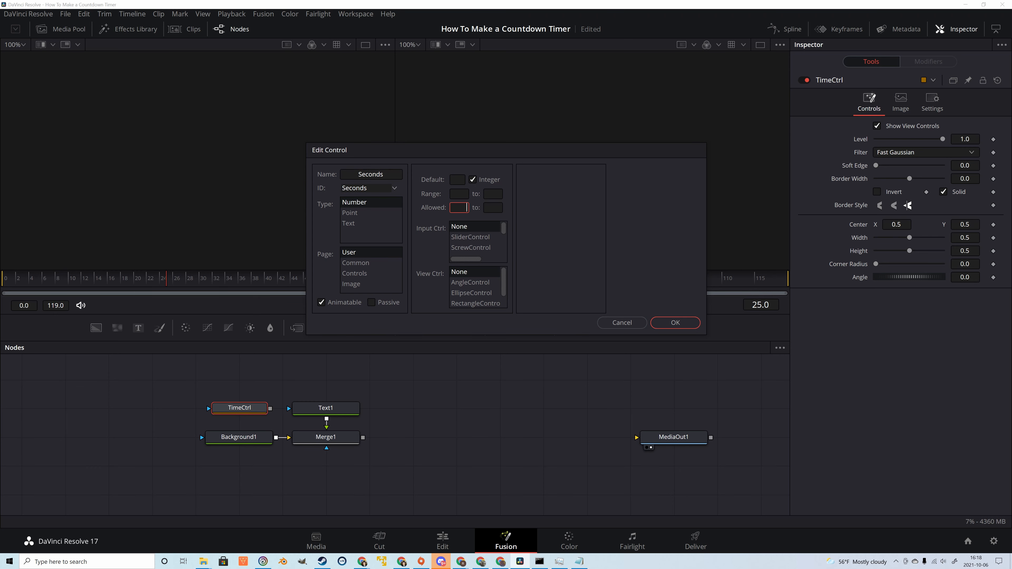
left_click(470, 237)
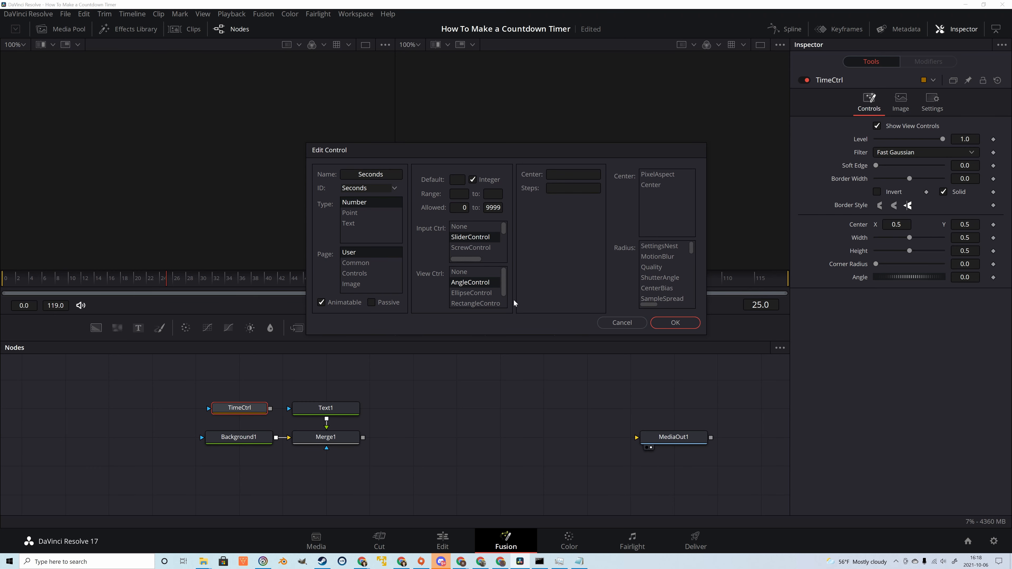
left_click(675, 323)
left_click(916, 102)
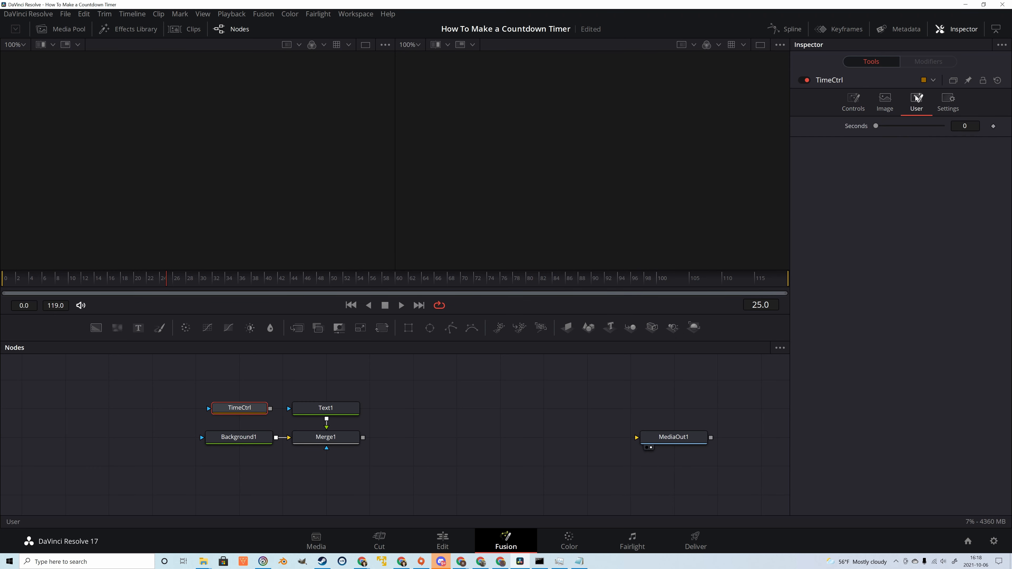
left_click_drag(876, 126, 851, 123)
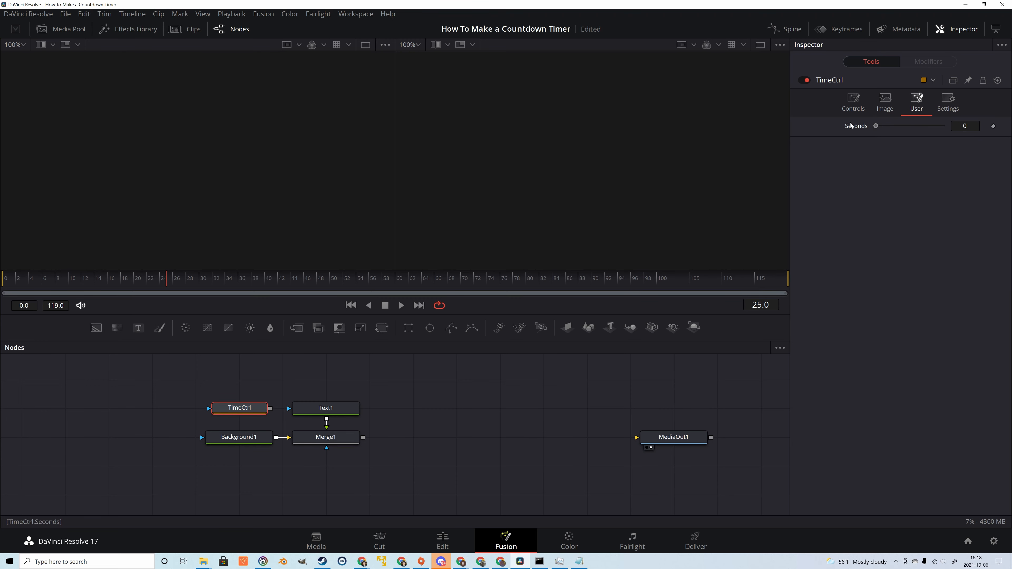
Step: Add an integer user control named FPS to TimeCtrl: default 60, allowed 1 to 250, SliderControl input and AngleControl view
right_click(836, 85)
left_click(870, 197)
left_click_drag(400, 174, 328, 175)
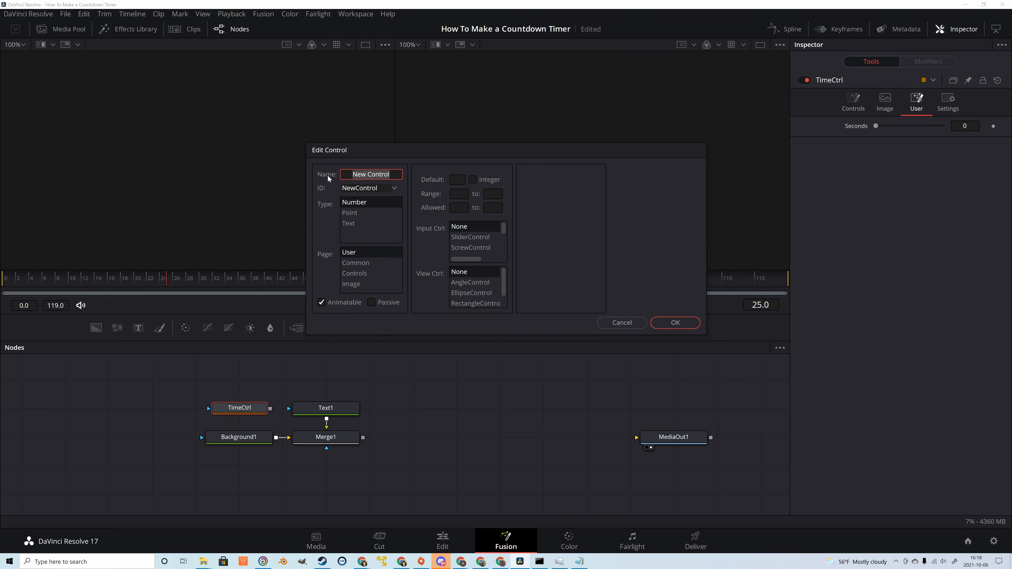
type("FPS")
left_click(473, 180)
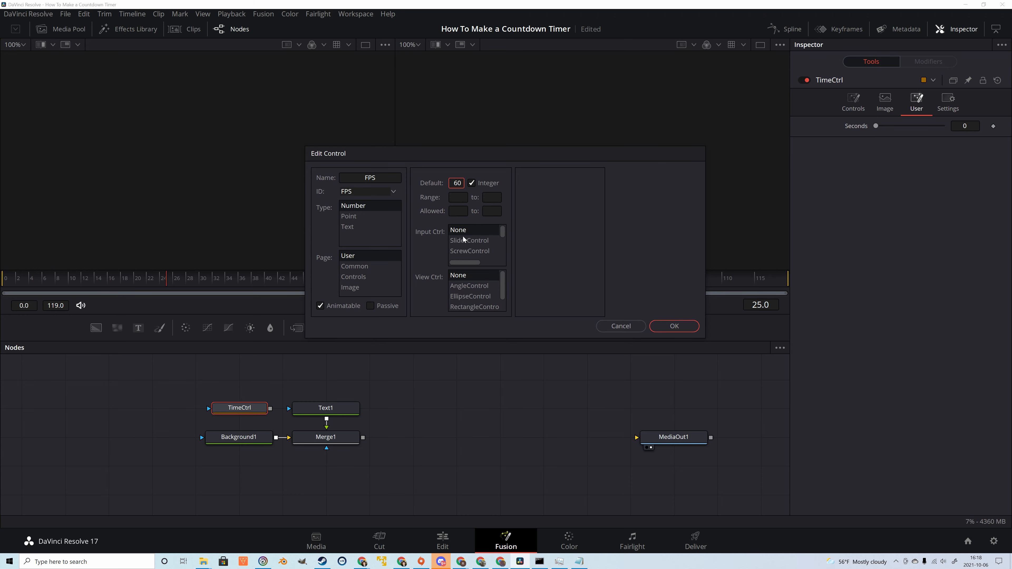
left_click(460, 211)
type("1")
key("Tab")
type("250")
left_click(477, 242)
left_click(477, 287)
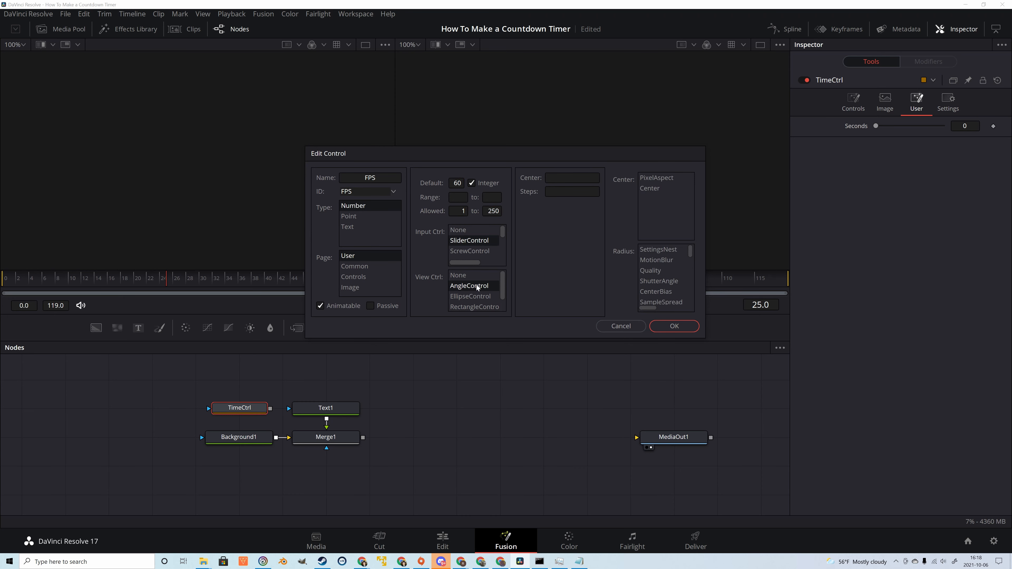
left_click(679, 330)
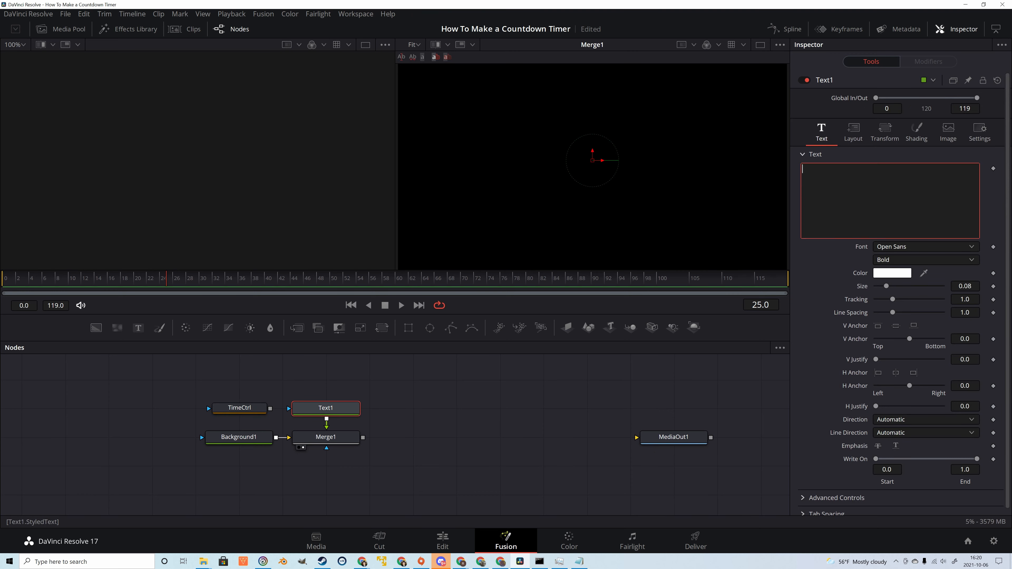
Step: Apply a TextTimer modifier to Text1's styled text, using CountDown mode with the hours display turned off
right_click(819, 191)
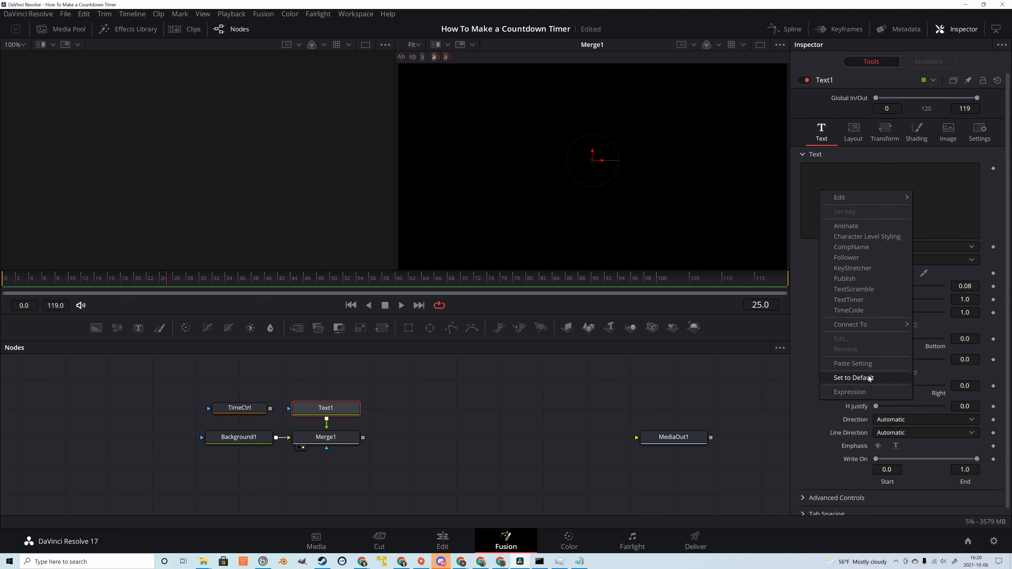
left_click(861, 301)
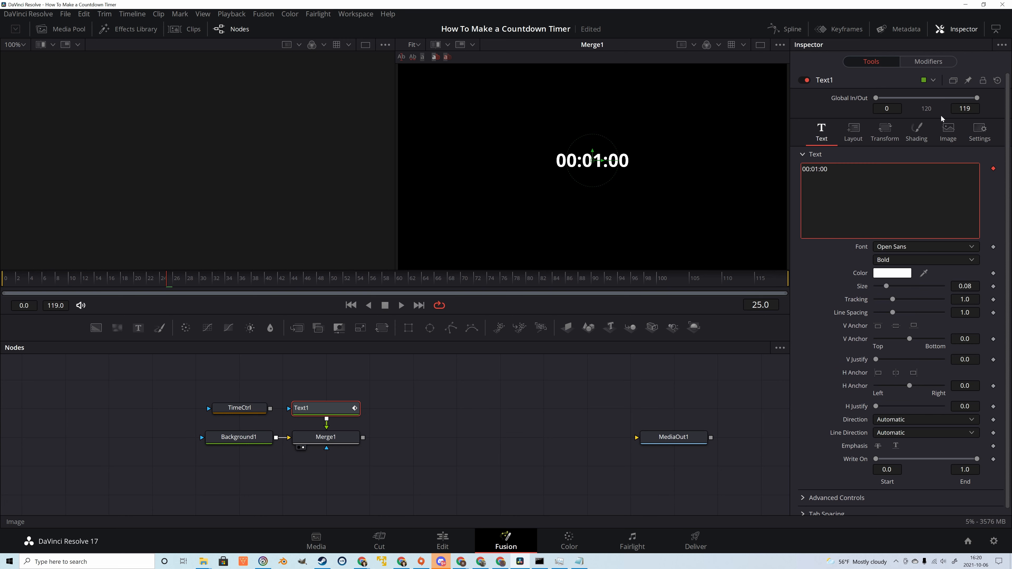
left_click(925, 64)
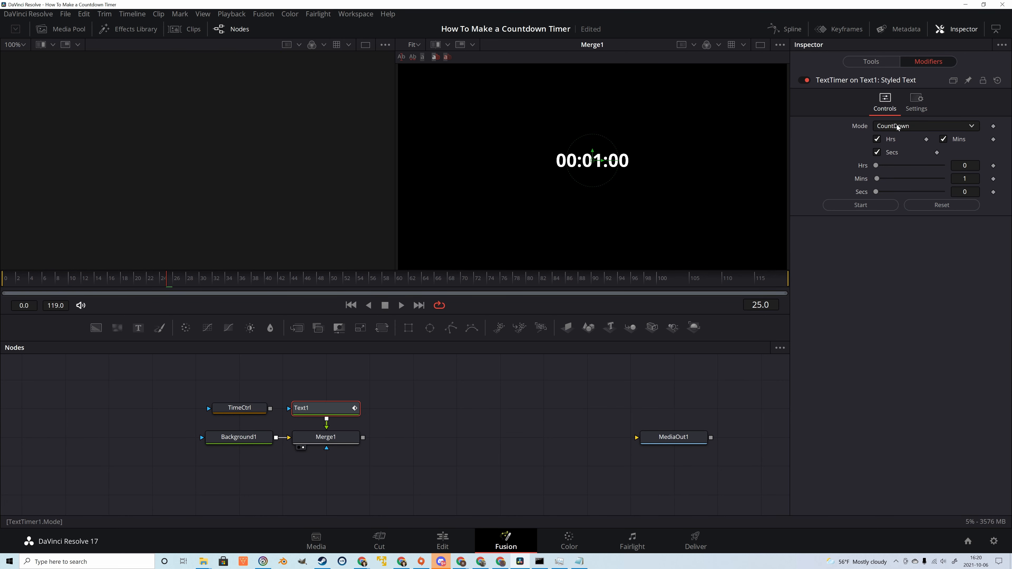
left_click(897, 127)
left_click(909, 129)
left_click(876, 140)
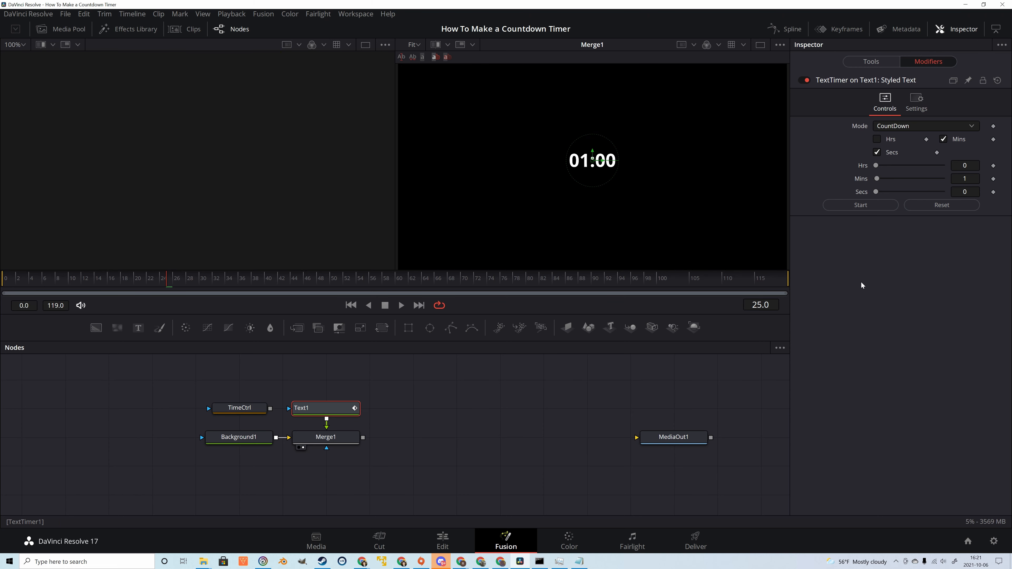
Step: Enable expressions for the text timer's Secs and Mins values
right_click(861, 193)
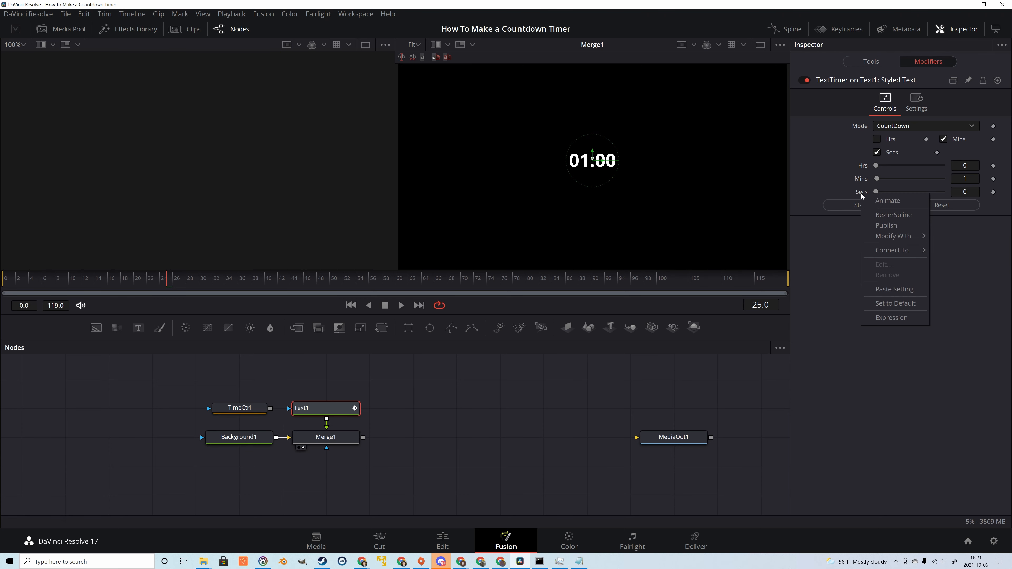
left_click(903, 318)
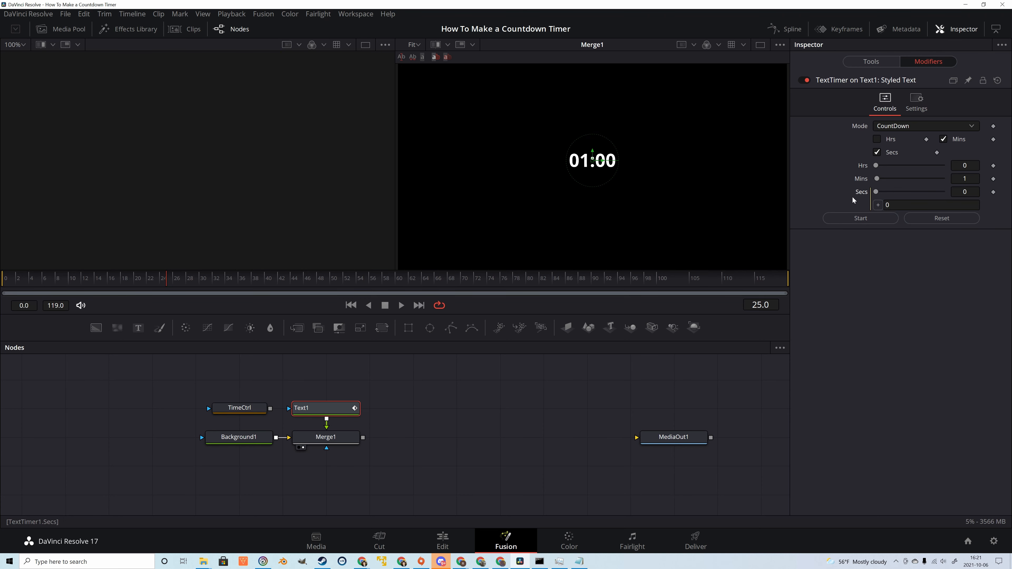
right_click(860, 180)
left_click(898, 303)
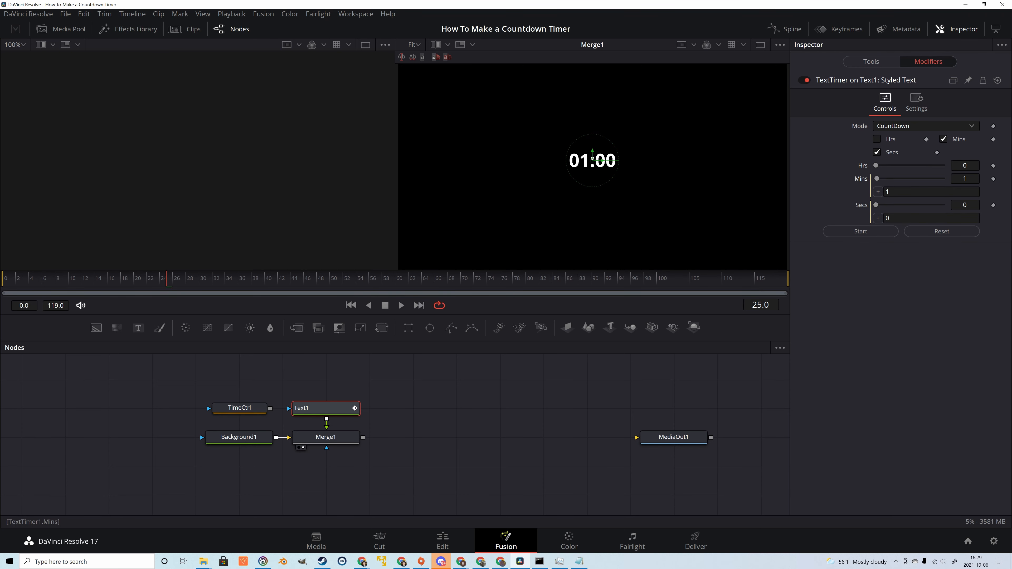
Step: Set the timer's Mins expression to floor((TimeCtrl.Seconds*TimeCtrl.FPS-time)/TimeCtrl.FPS)
left_click(883, 192)
type("TimeCtrl.Seconds")
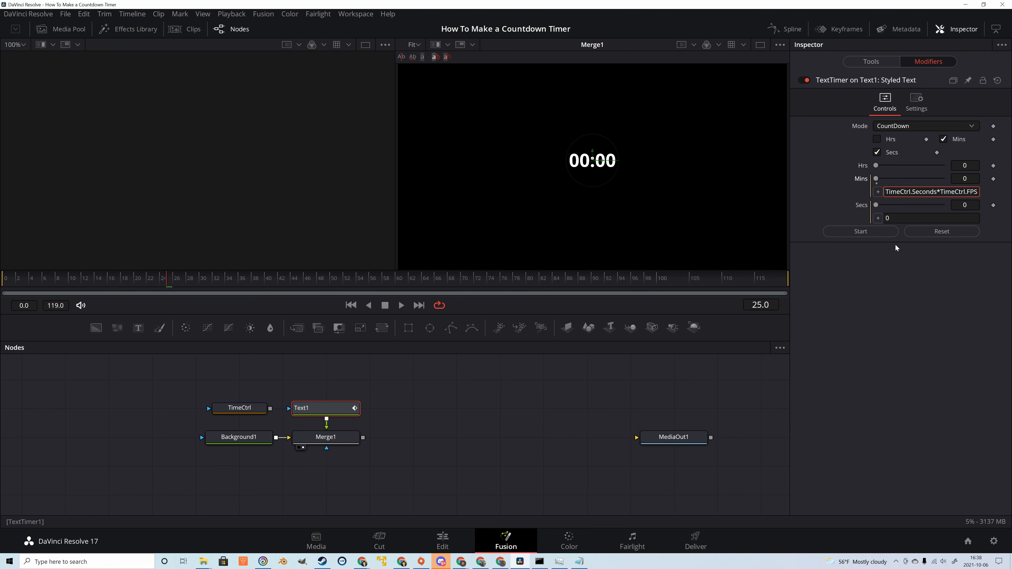
type("-time")
type(")/TimeCtrl.FPS")
key("Home")
type("floor")
key("End")
type(")")
Step: Set TimeCtrl's Seconds to 10 and scrub through the timeline to check the countdown's first number
left_click_drag(134, 278, 225, 284)
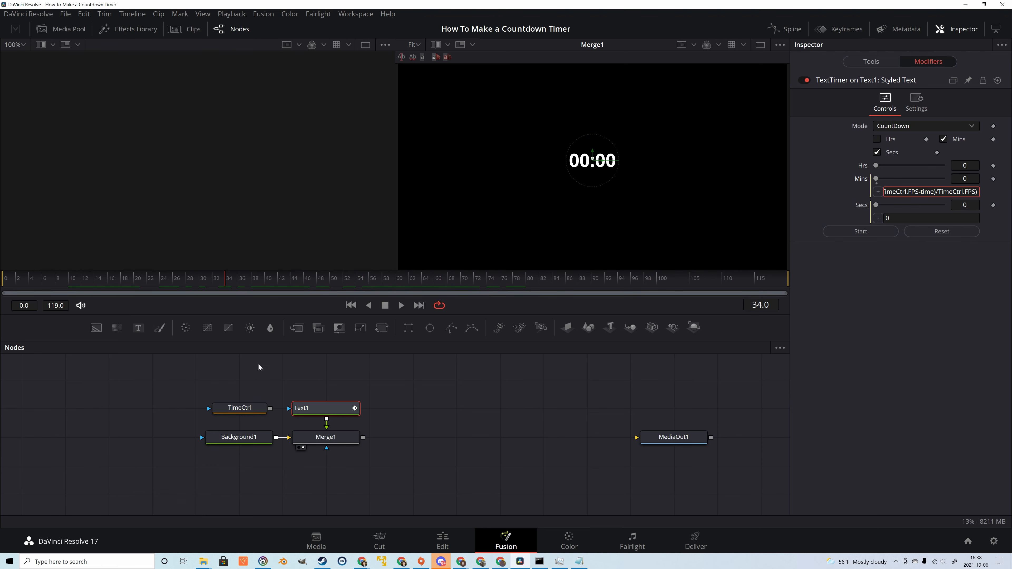
left_click(239, 407)
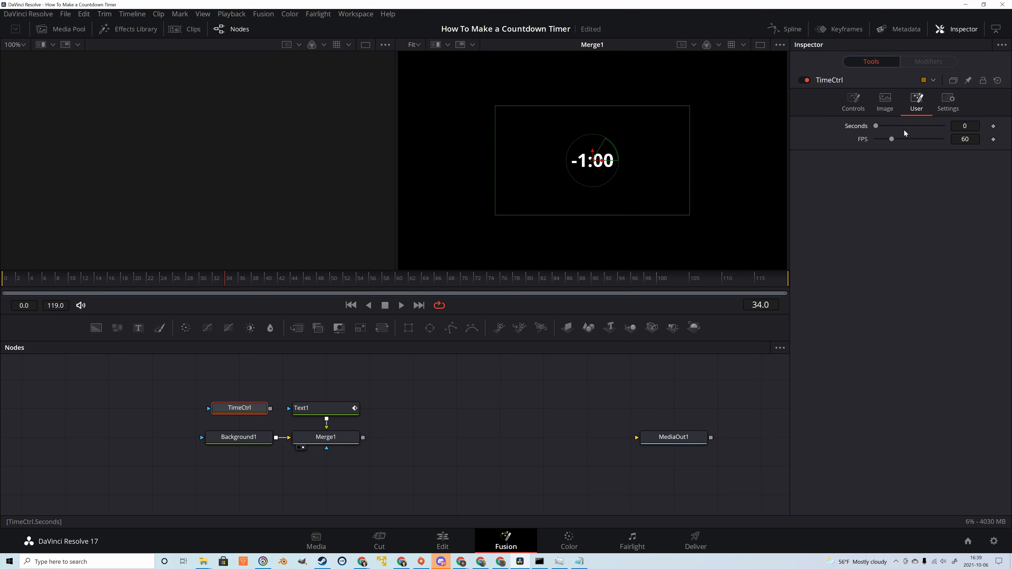
left_click_drag(876, 126, 885, 125)
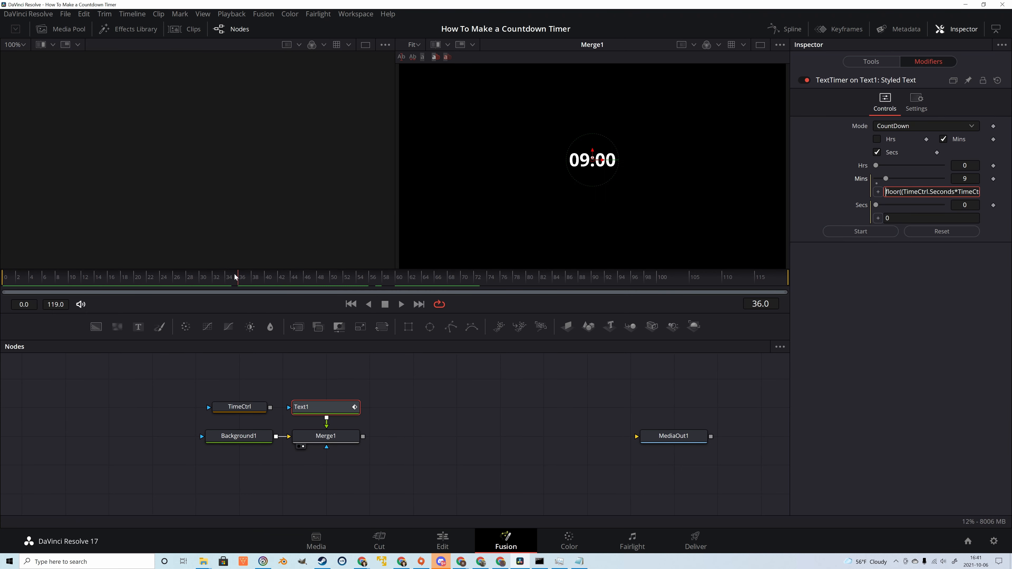
left_click_drag(231, 281, 681, 281)
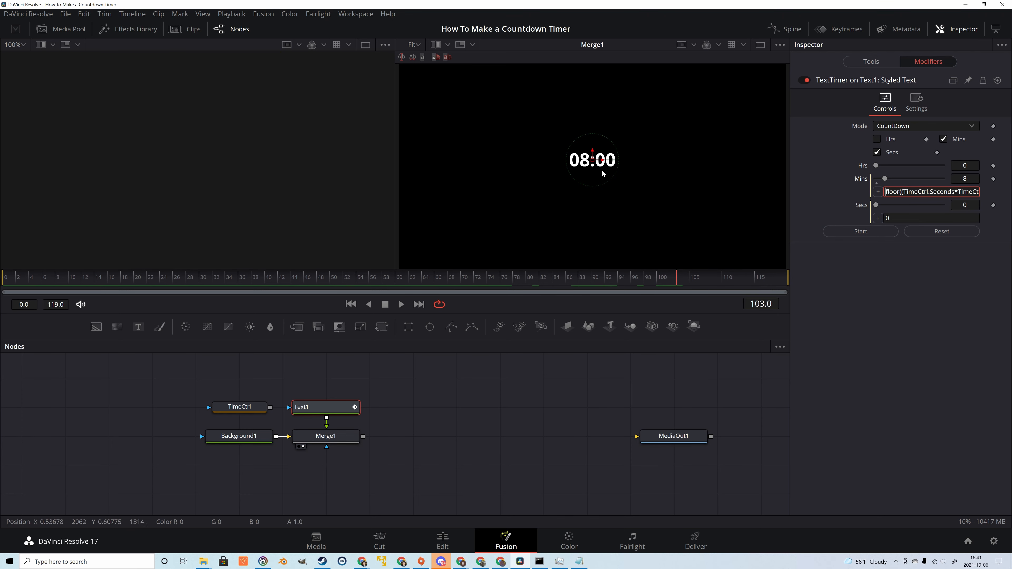
Step: Set the timer's Secs expression to (TimeCtrl.Seconds*TimeCtrl.FPS-time)%TimeCtrl.FPS and scrub the timeline to check the countdown
left_click(887, 218)
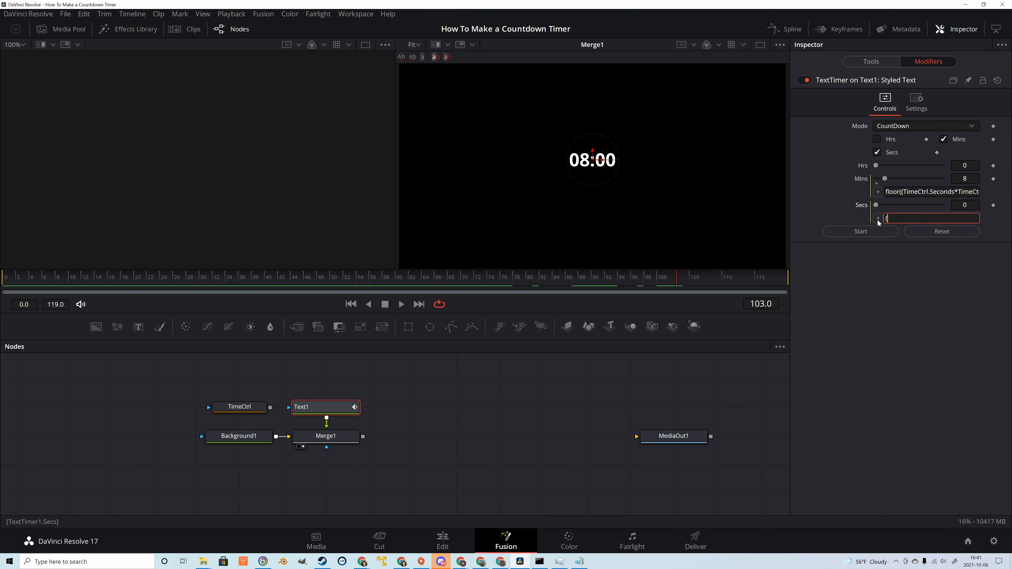
type("TimeCtrl.Seconds*TimeCtrl.FPS")
type("-time)%")
type("TimeCtrl.FPS")
key("Return")
left_click_drag(416, 279, 577, 279)
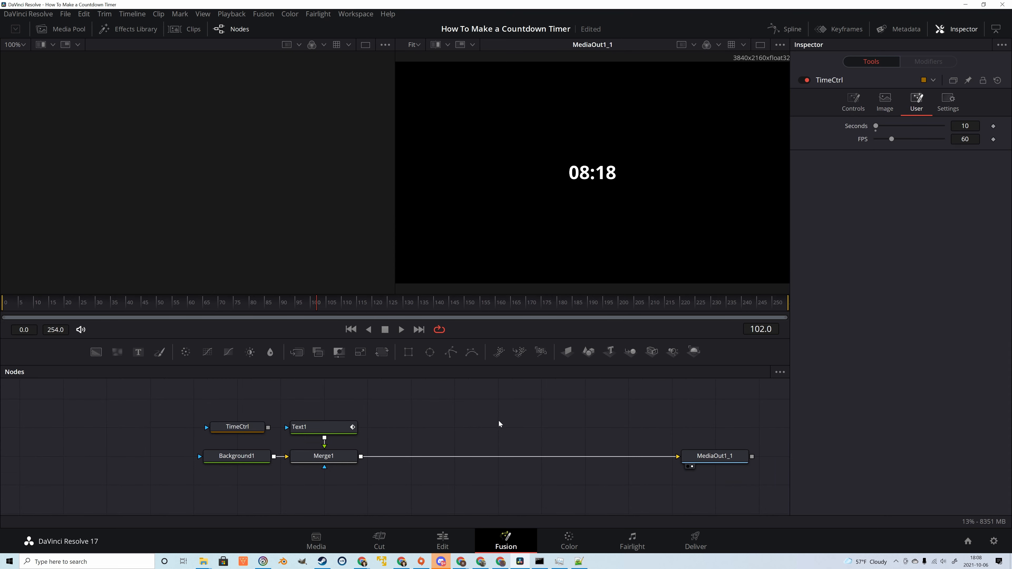
Step: Make Background1 fully transparent by lowering its alpha to 0
left_click(250, 460)
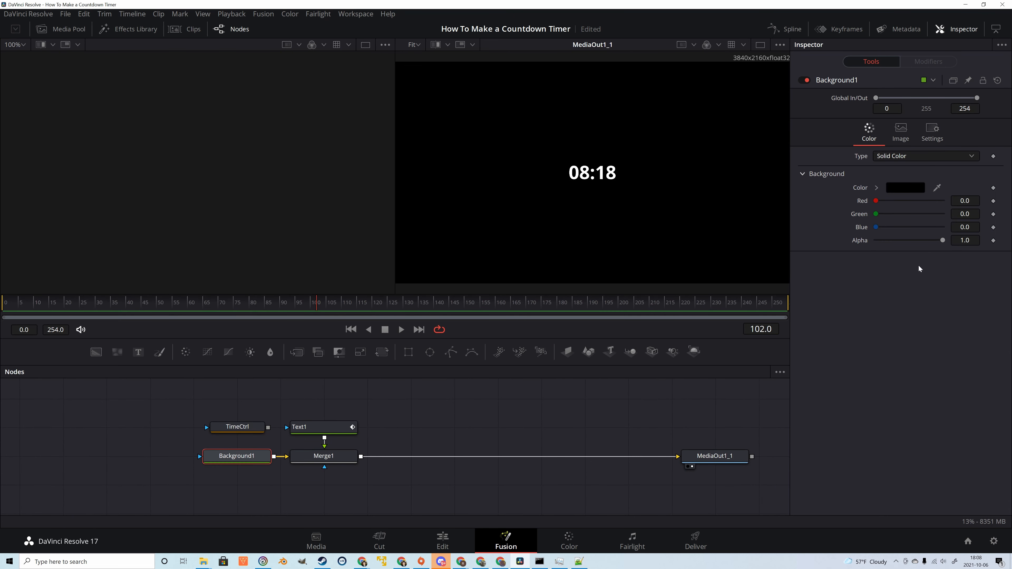
left_click_drag(942, 240, 841, 242)
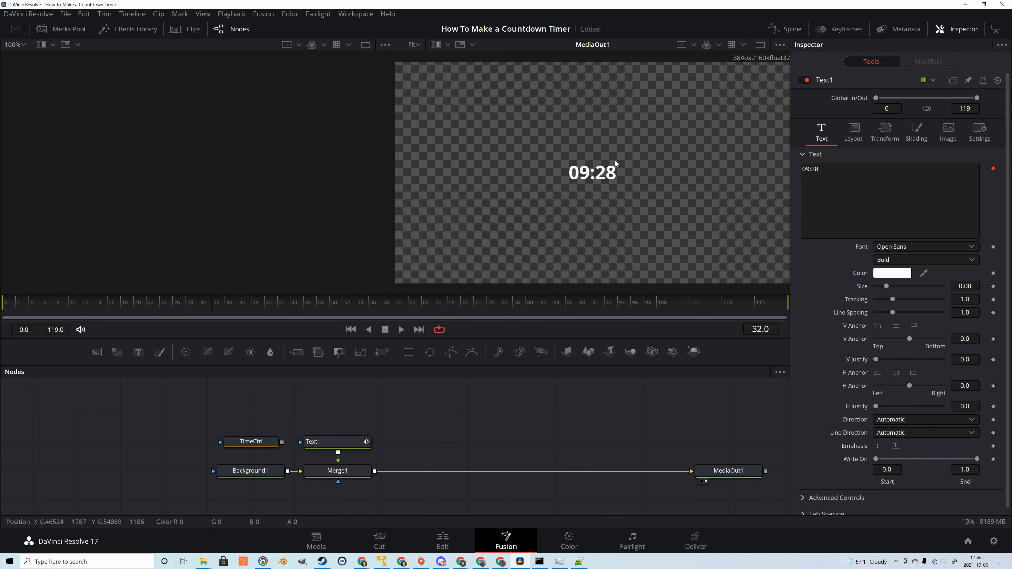
Step: Enable shading element 2 on Text1 and rename it Black Outline
left_click(337, 444)
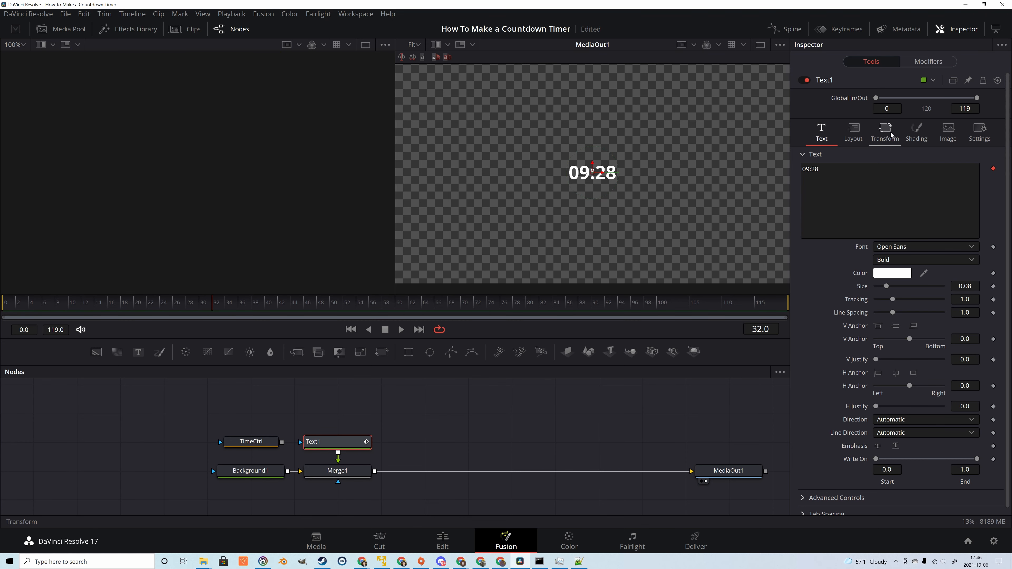
left_click(916, 132)
left_click(893, 168)
left_click(890, 194)
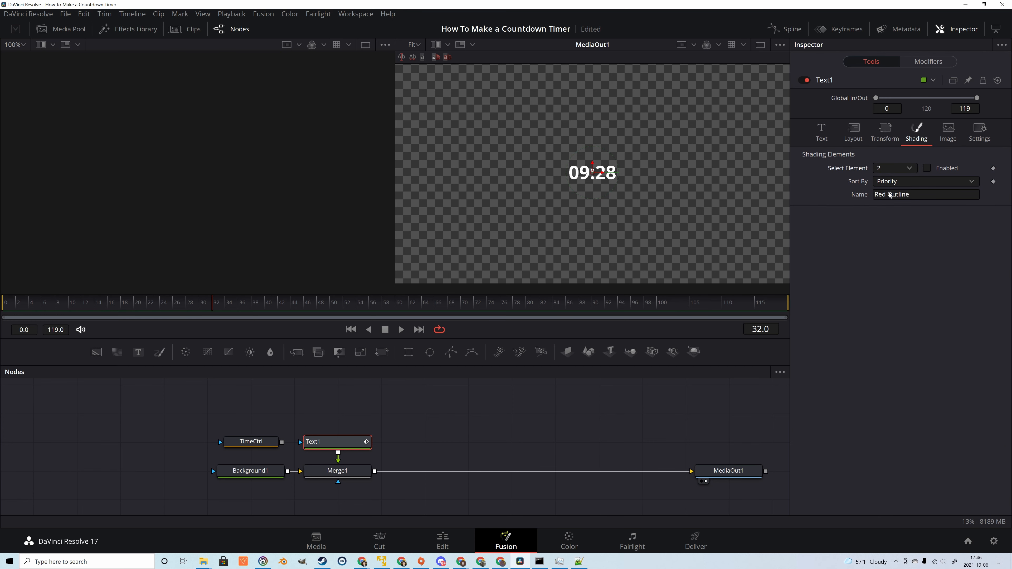
left_click_drag(914, 194, 873, 194)
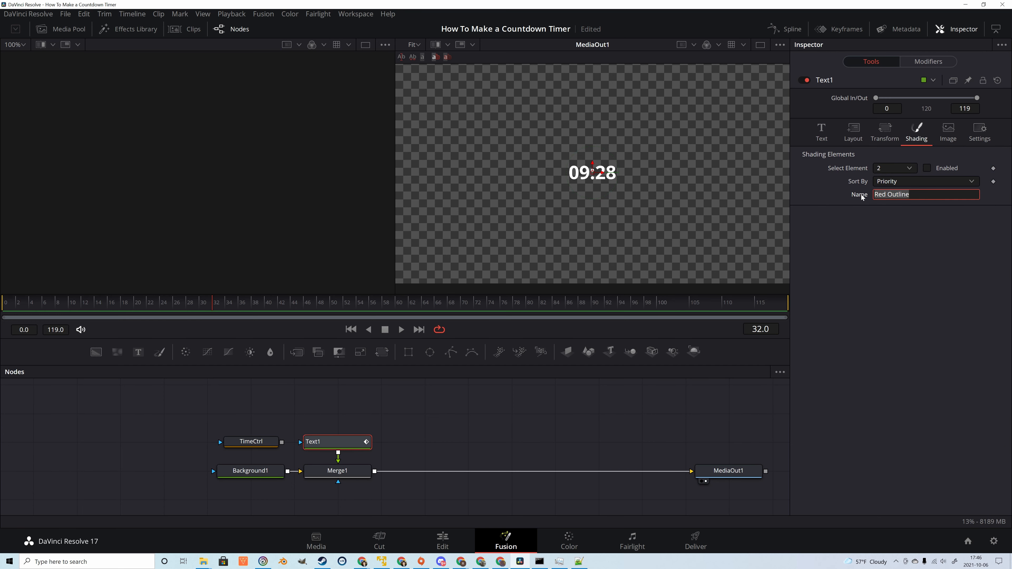
type("Black Outline")
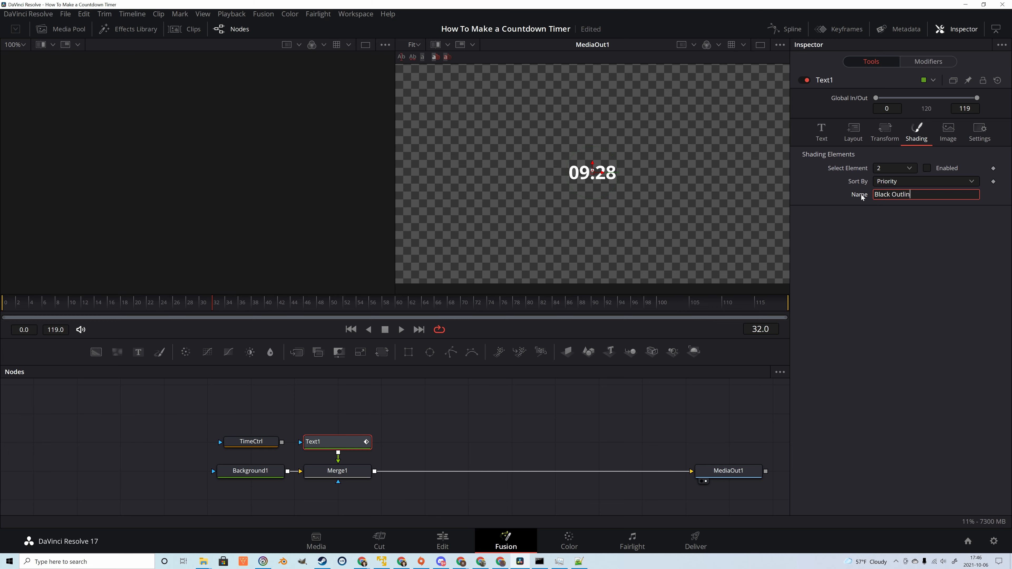
left_click(929, 167)
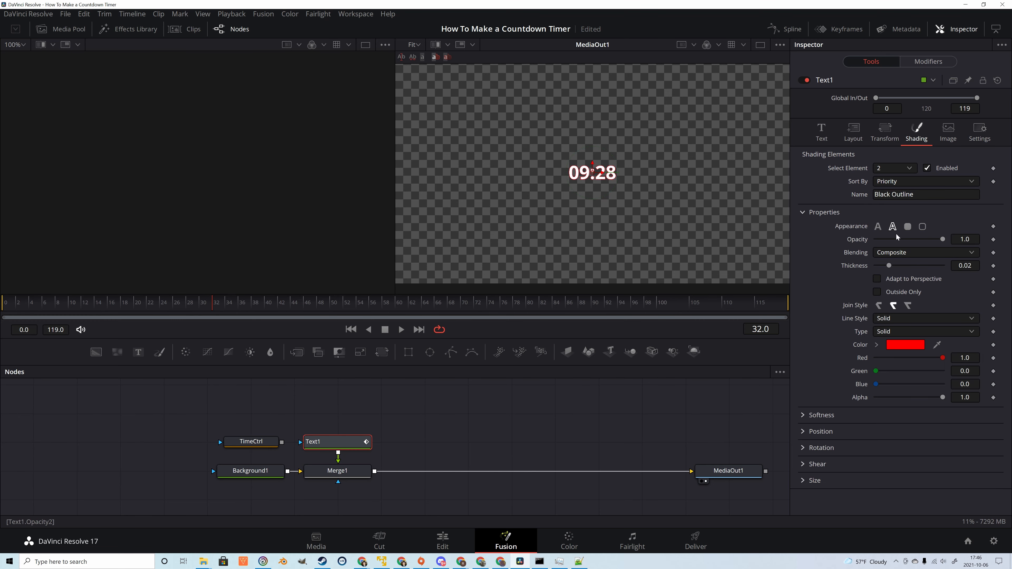
Step: Set the text outline's color to black (#000000) and its thickness to 0.0379
left_click(904, 345)
left_click_drag(628, 275, 633, 304)
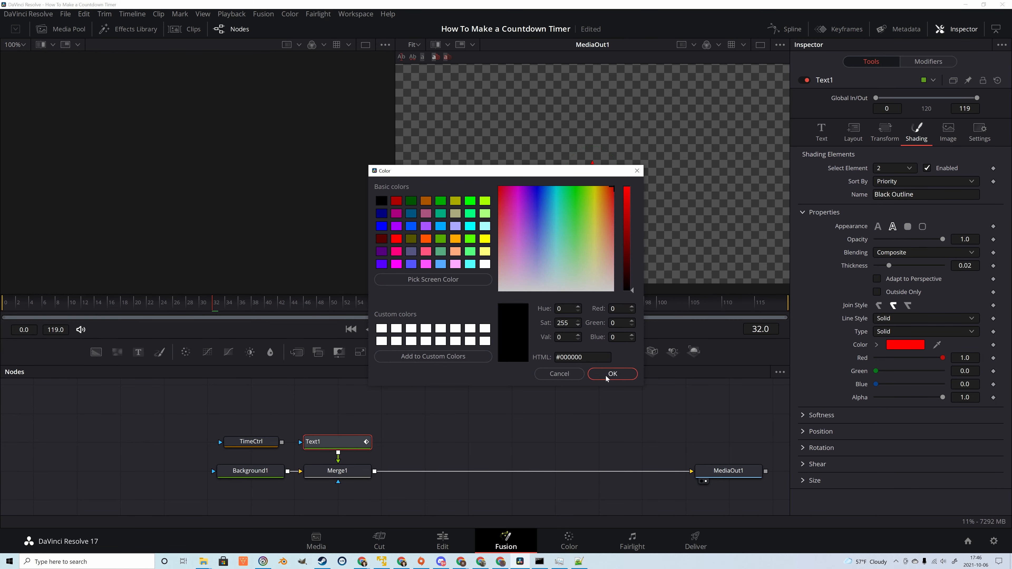
left_click(612, 374)
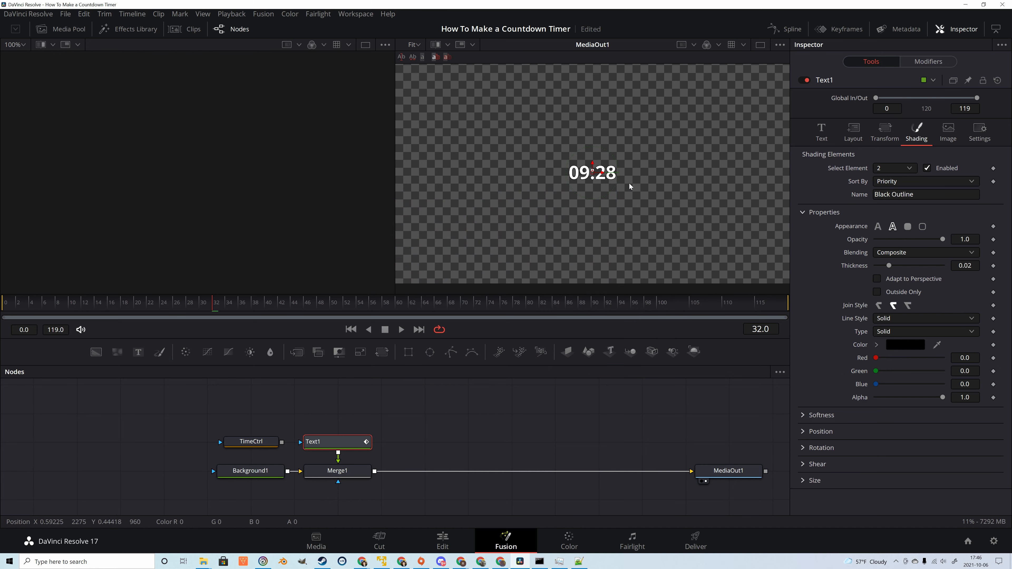
scroll(581, 172, "up", 5)
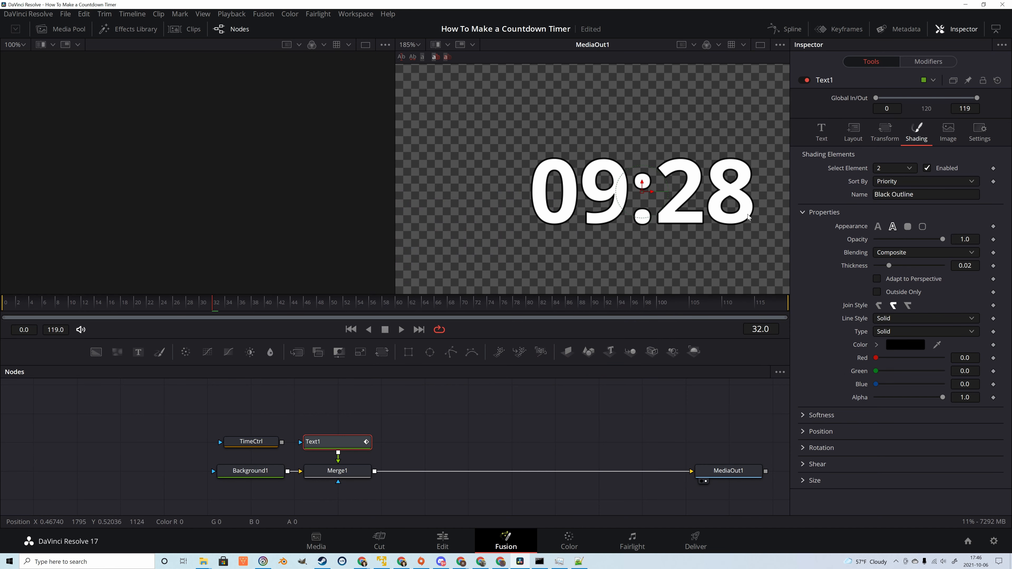
left_click_drag(965, 265, 988, 265)
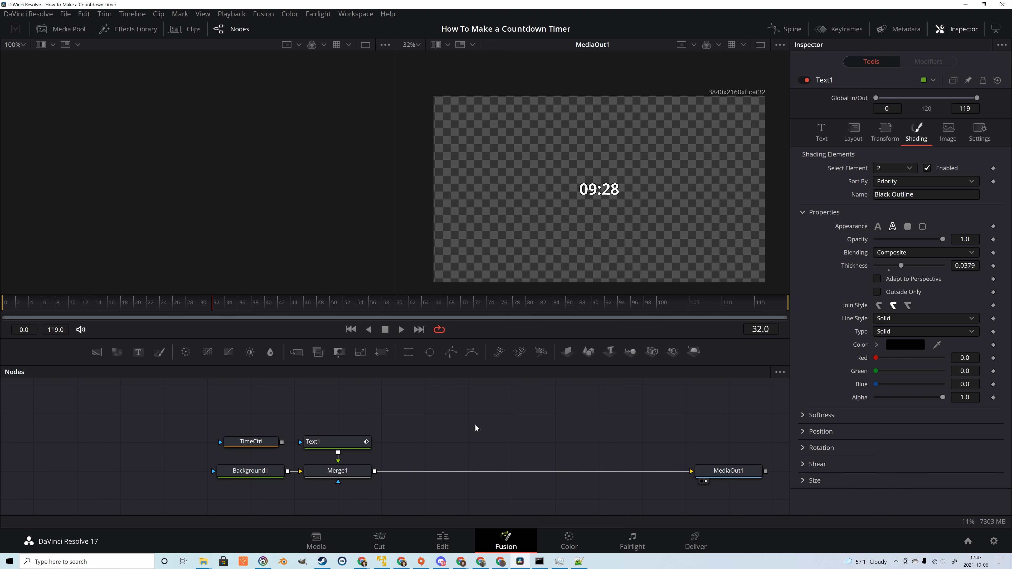
Step: Add two Background nodes and line them up in the row beside Text1
left_click(96, 353)
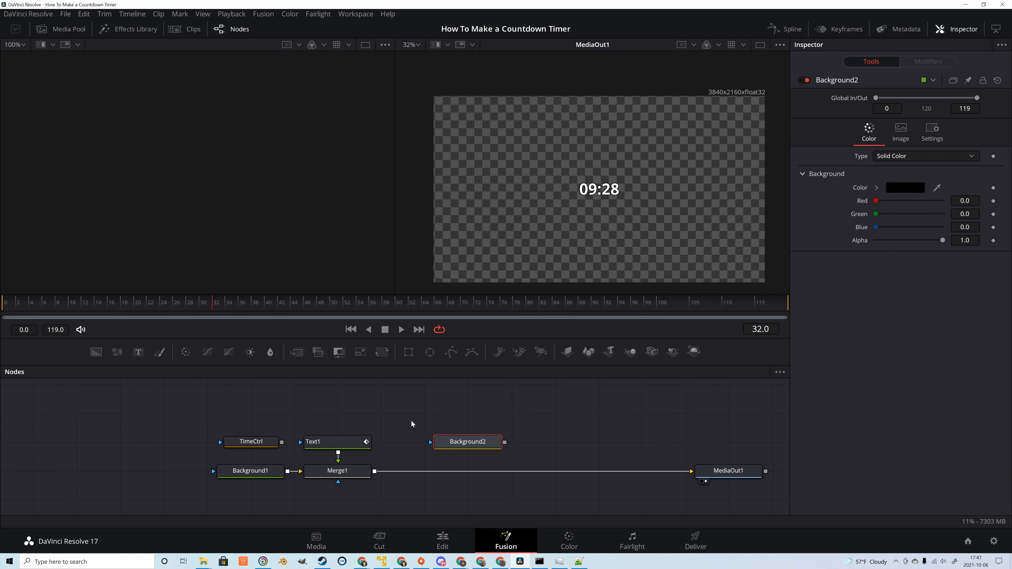
left_click(472, 412)
left_click(96, 353)
left_click_drag(494, 416, 446, 440)
left_click_drag(554, 442, 510, 442)
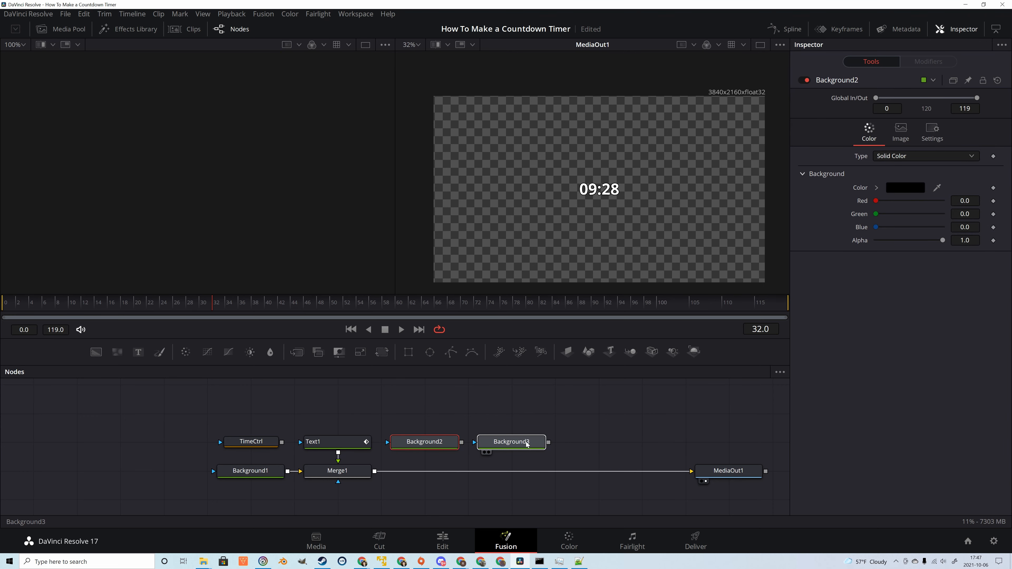
Step: Rename Background2 as Outline and Background3 as Fill
left_click(442, 446)
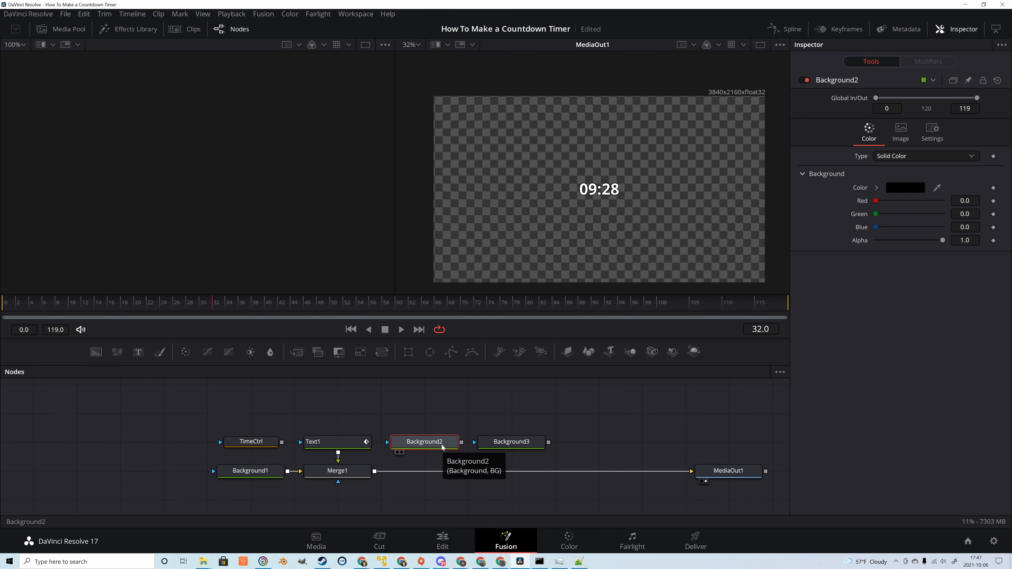
key("F2")
type("Outline")
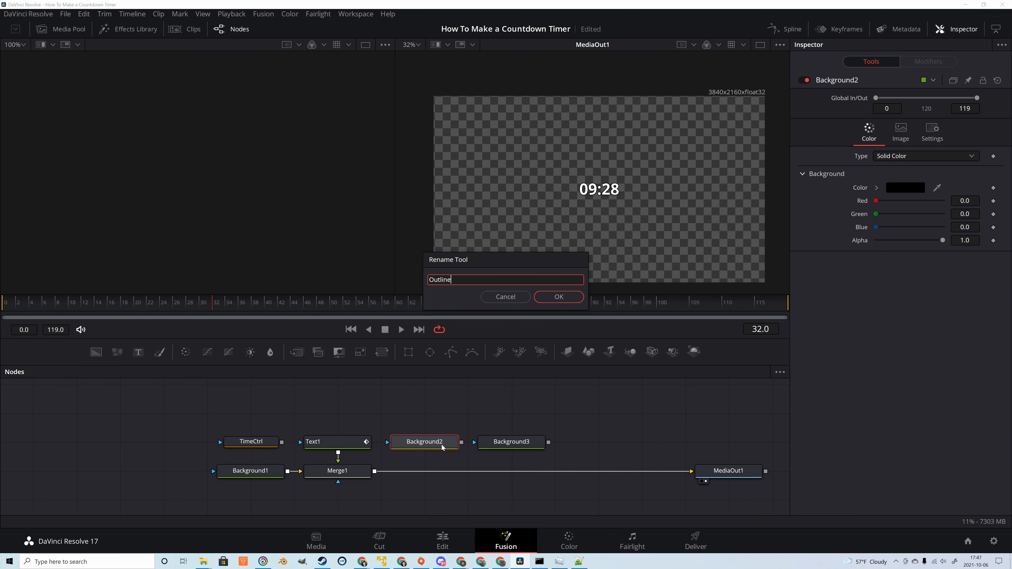
key("Return")
left_click(514, 441)
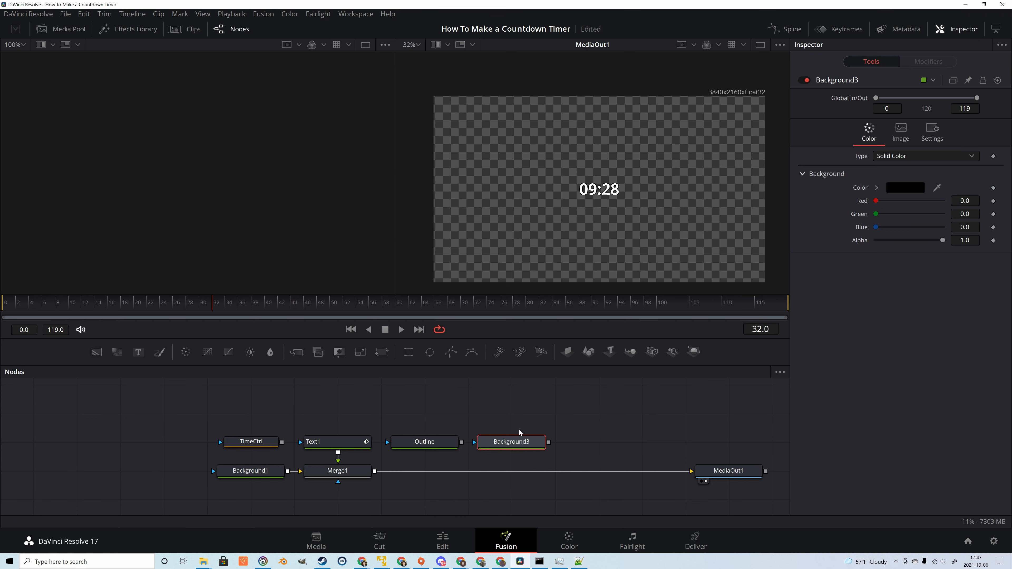
key("F2")
type("Fill")
key("Return")
Step: Change the Fill background's color to white
left_click(898, 189)
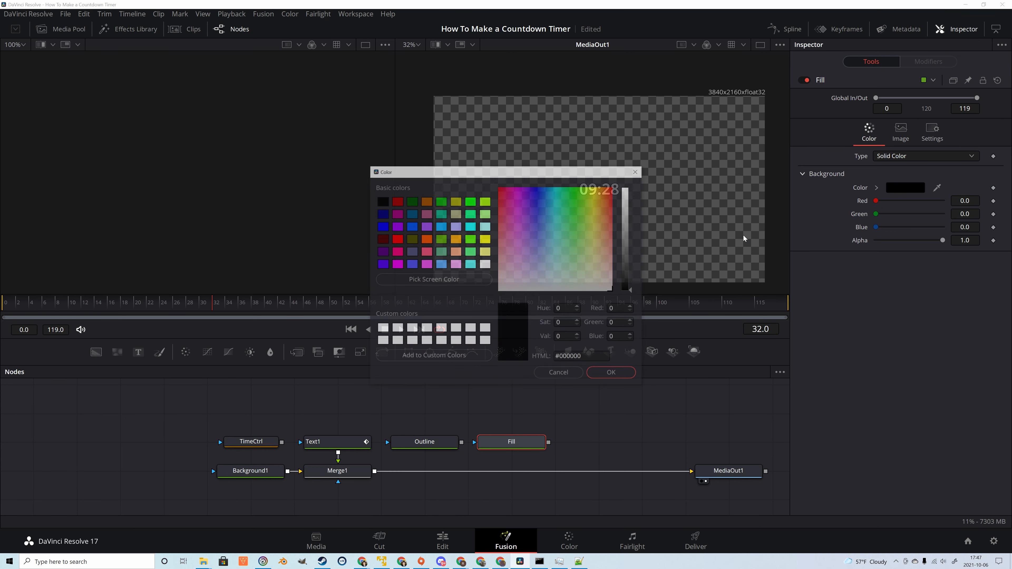
left_click_drag(626, 240, 629, 172)
left_click(609, 373)
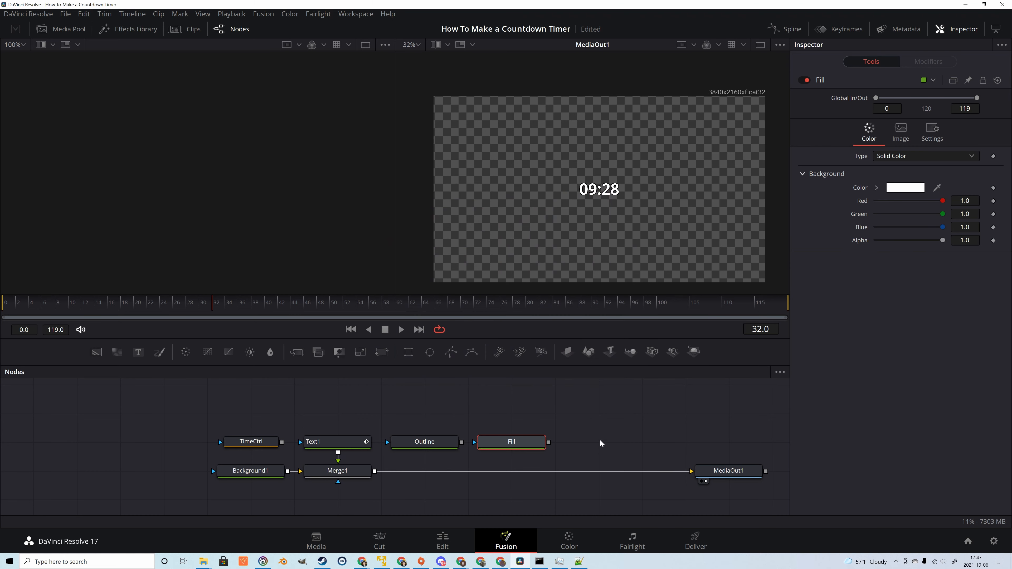
Step: Add a Rectangle mask to the Outline node and another one to the Fill node
left_click(424, 441)
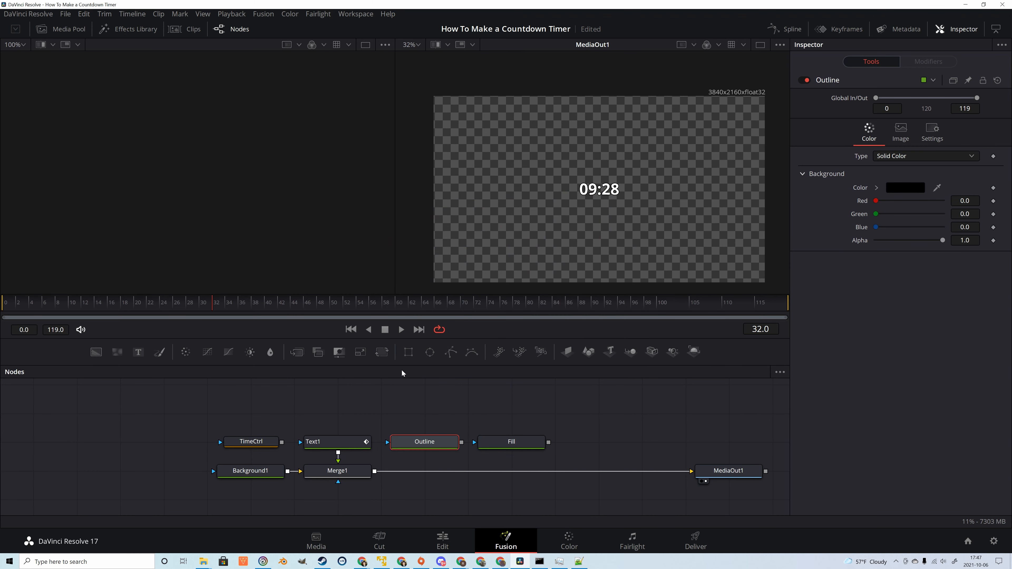
left_click(407, 356)
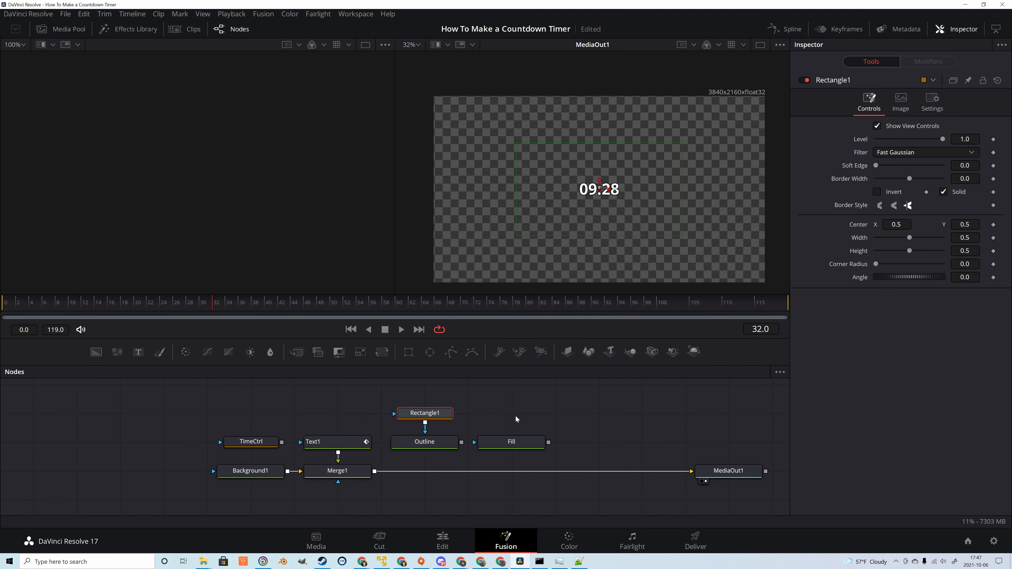
left_click(517, 442)
left_click(408, 356)
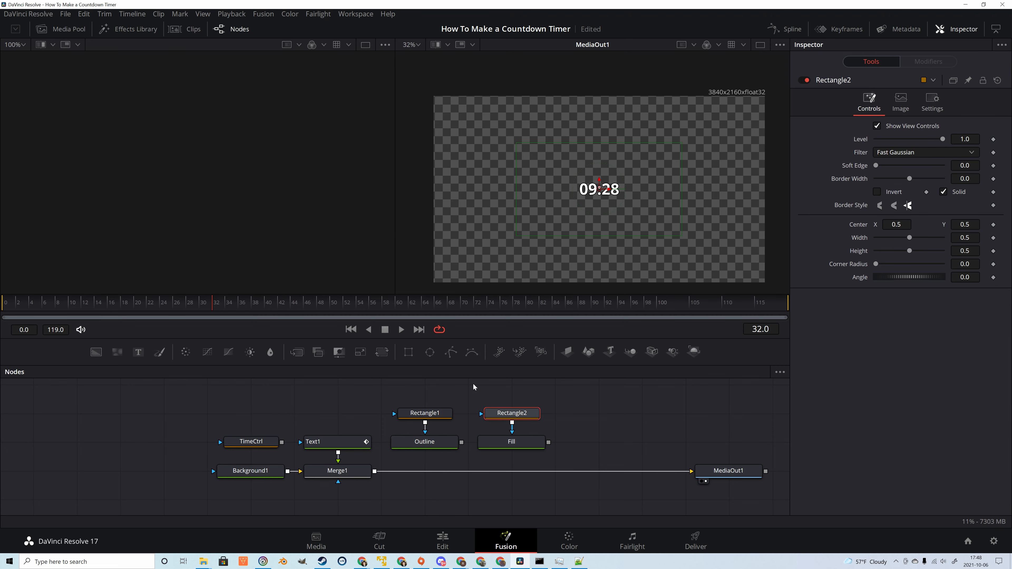
Step: Merge the Outline node over Merge1's output, and the Fill node over that result
left_click(604, 412)
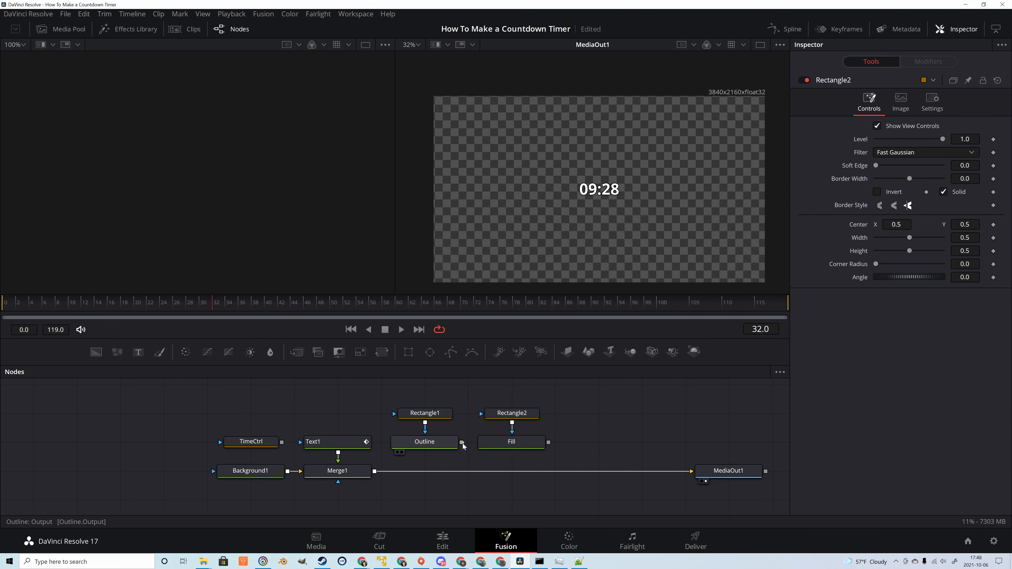
left_click_drag(462, 444, 376, 472)
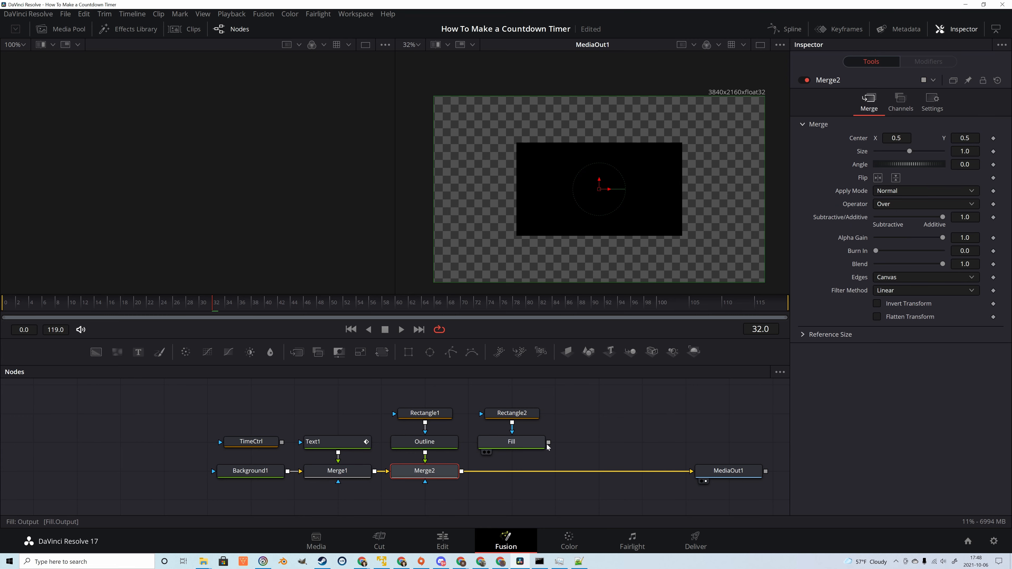
left_click_drag(547, 446, 462, 472)
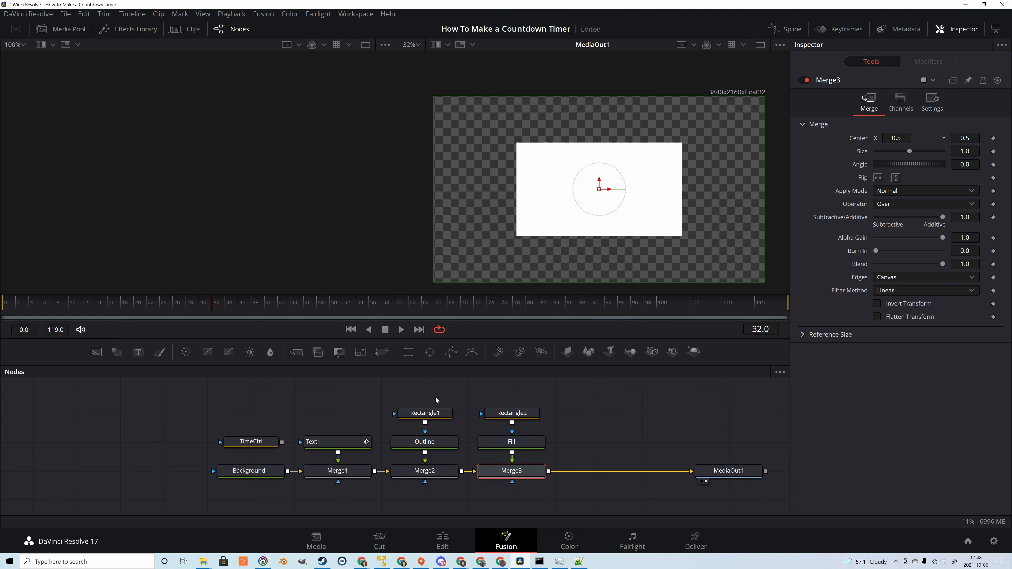
Step: Set the height of both Rectangle1 and Rectangle2 to 0.02
left_click(434, 413)
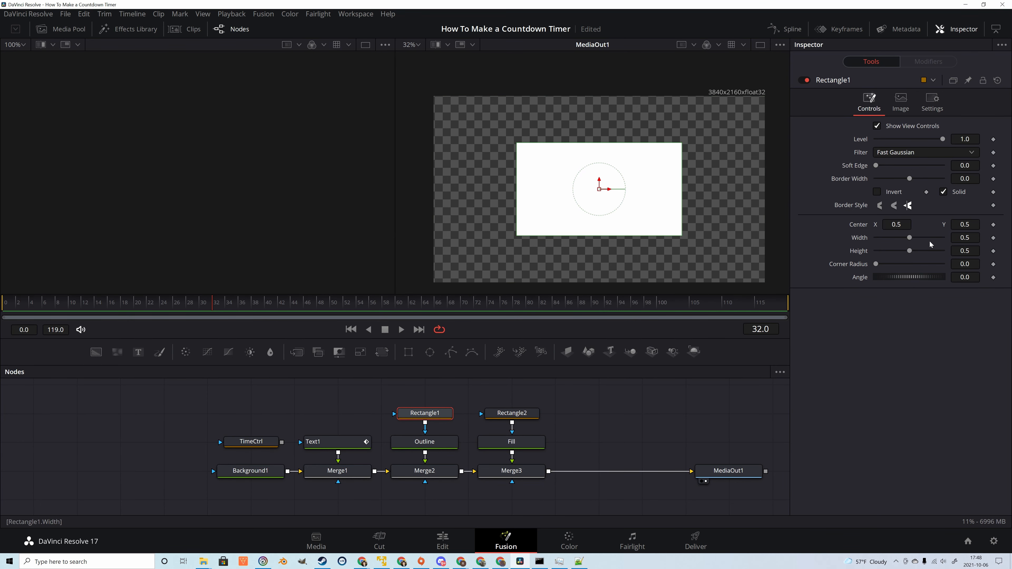
left_click_drag(965, 250, 718, 231)
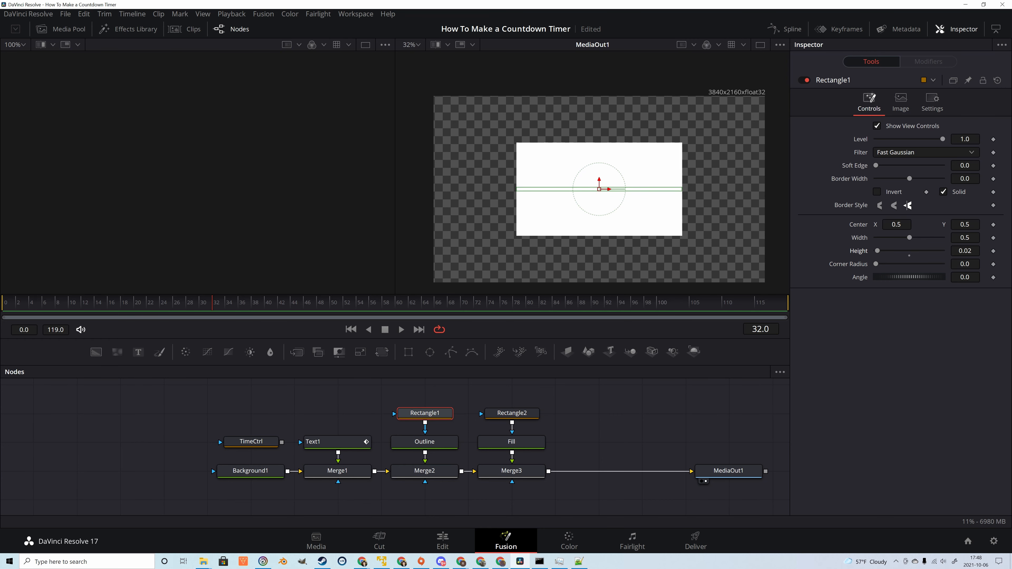
left_click(512, 413)
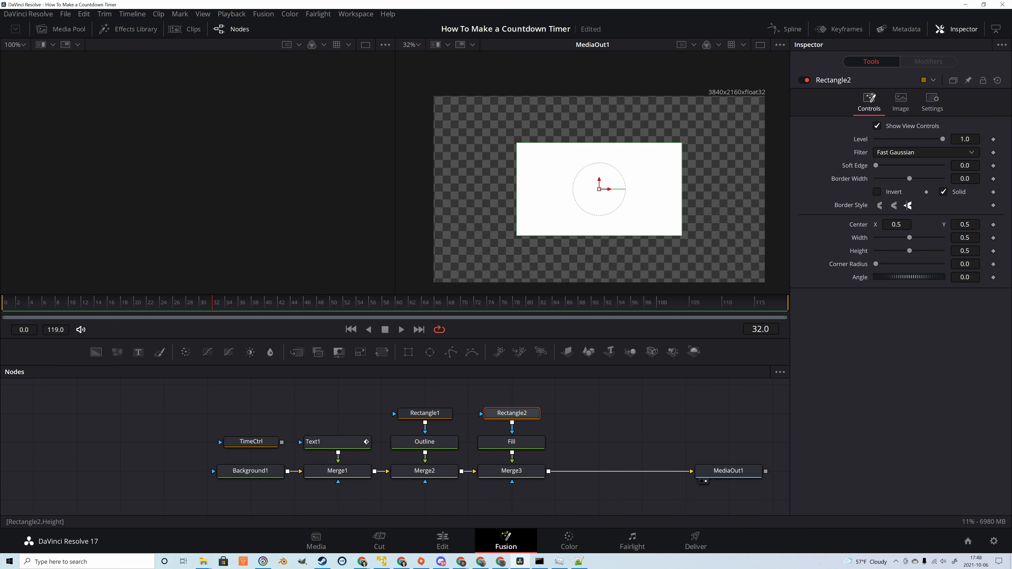
double_click(965, 251)
type(".02")
key("Tab")
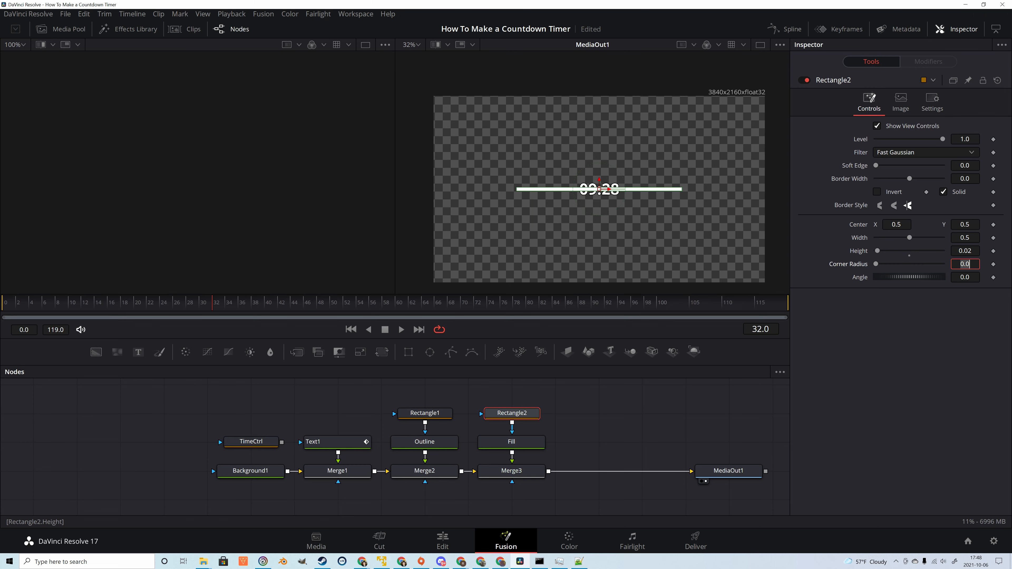
Step: Lower both rectangle masks beneath the timer text by setting their Center Y to 0.45
left_click(427, 413)
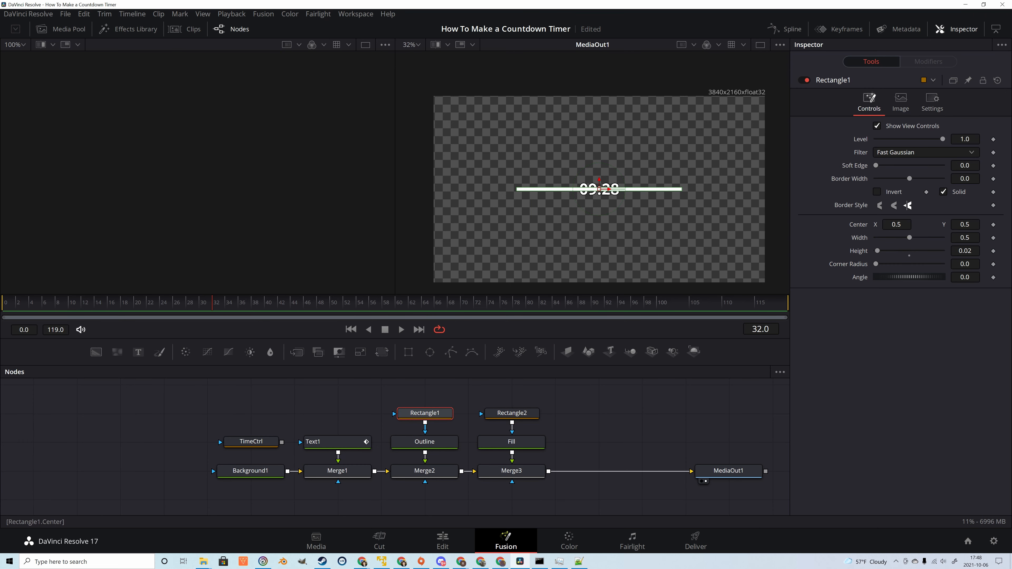
left_click_drag(599, 181, 599, 190)
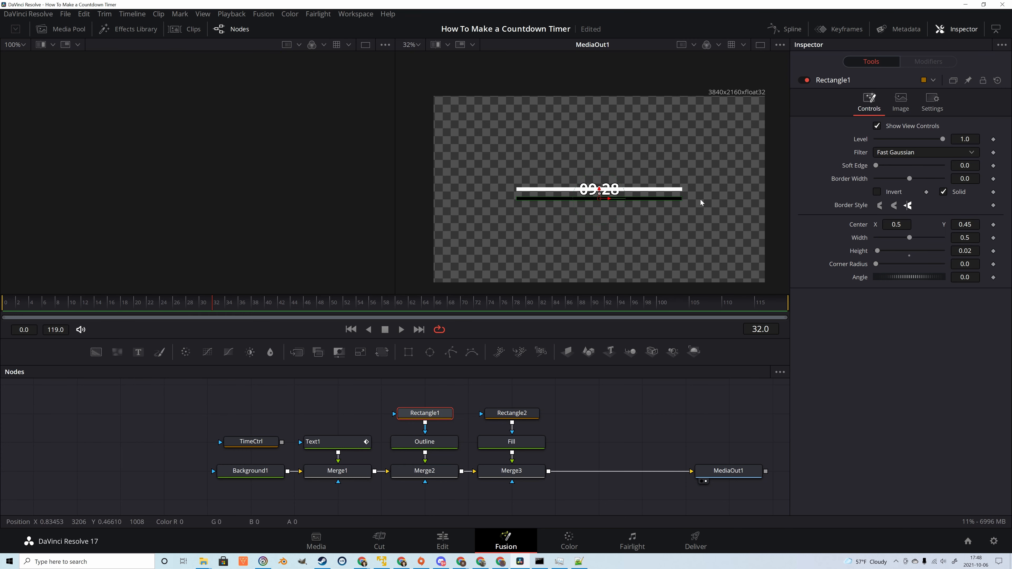
left_click(535, 411)
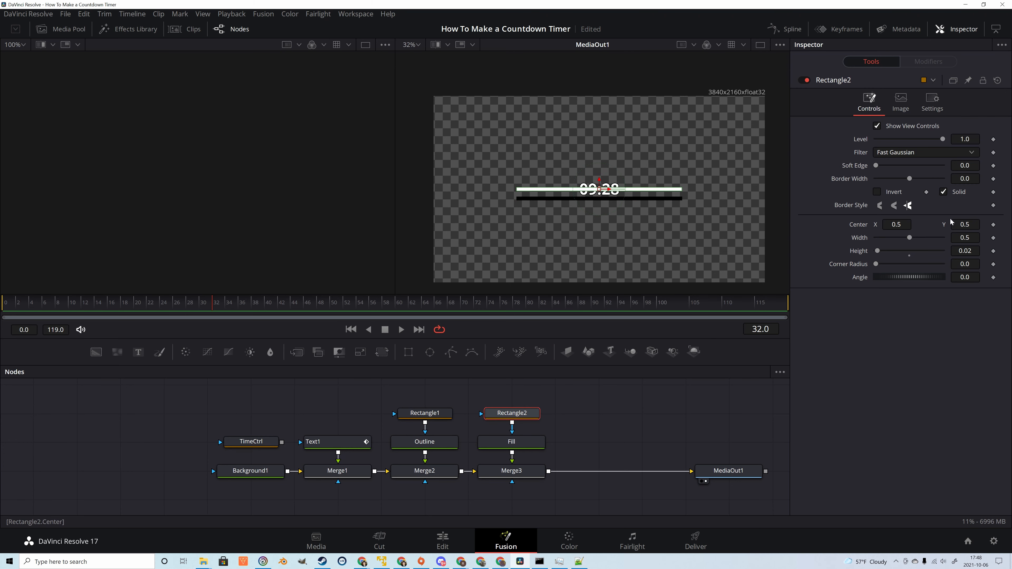
left_click(966, 225)
type("0.45")
key("Return")
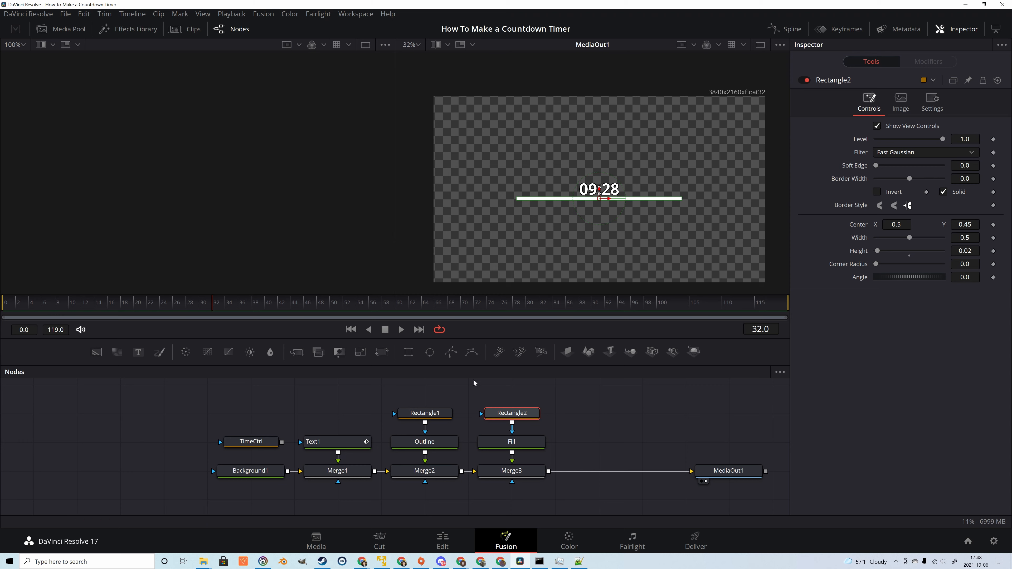
Step: Narrow both rectangle masks to about the timer text's width by setting their width to 0.13
left_click(439, 414)
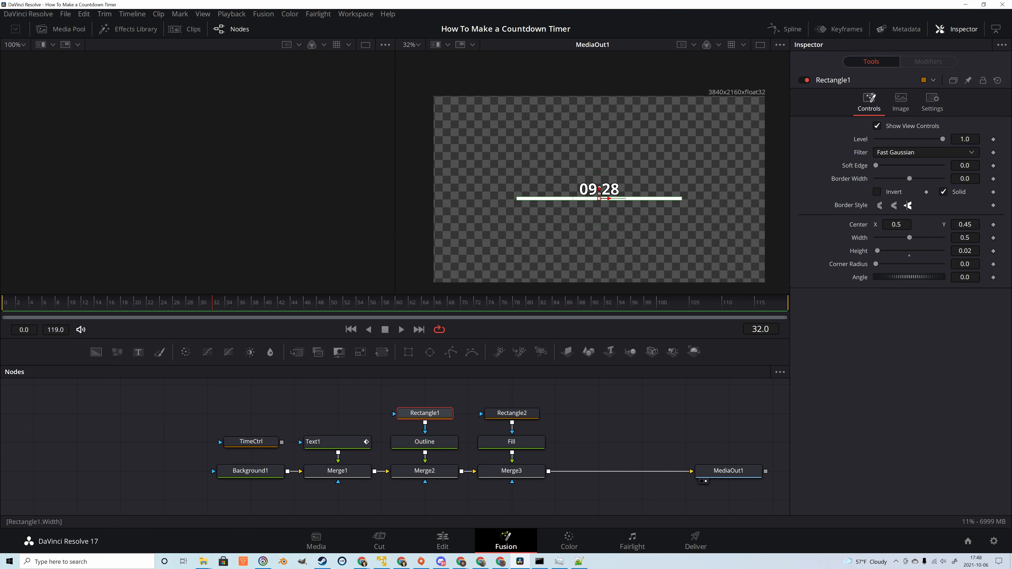
left_click_drag(965, 238, 783, 223)
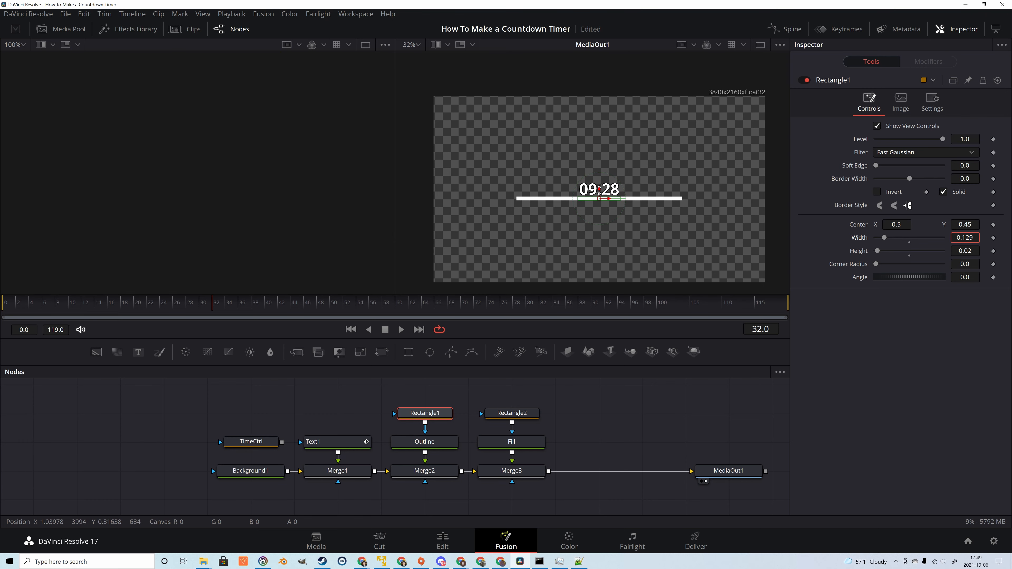
left_click_drag(783, 223, 785, 223)
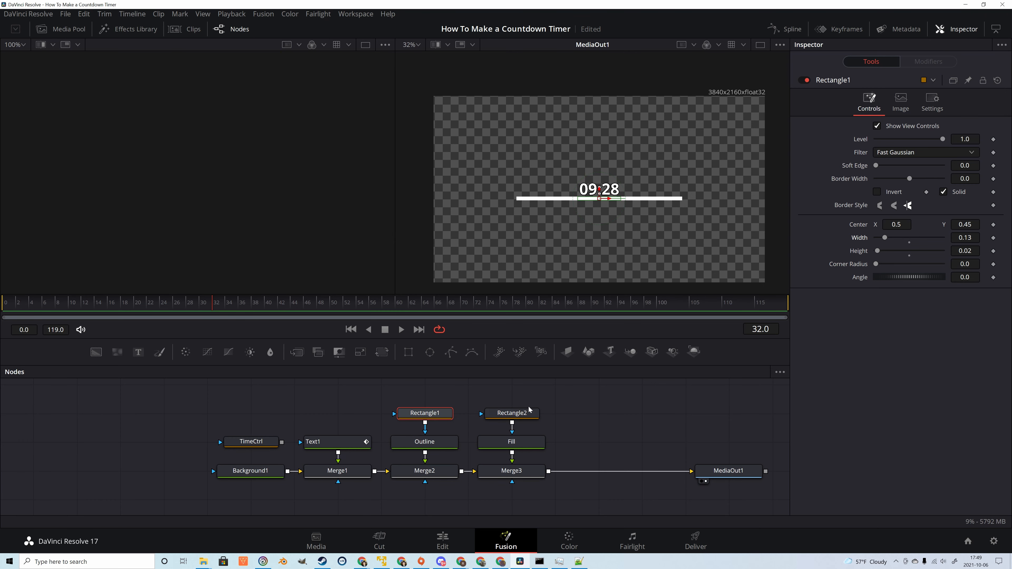
left_click(512, 413)
left_click(965, 238)
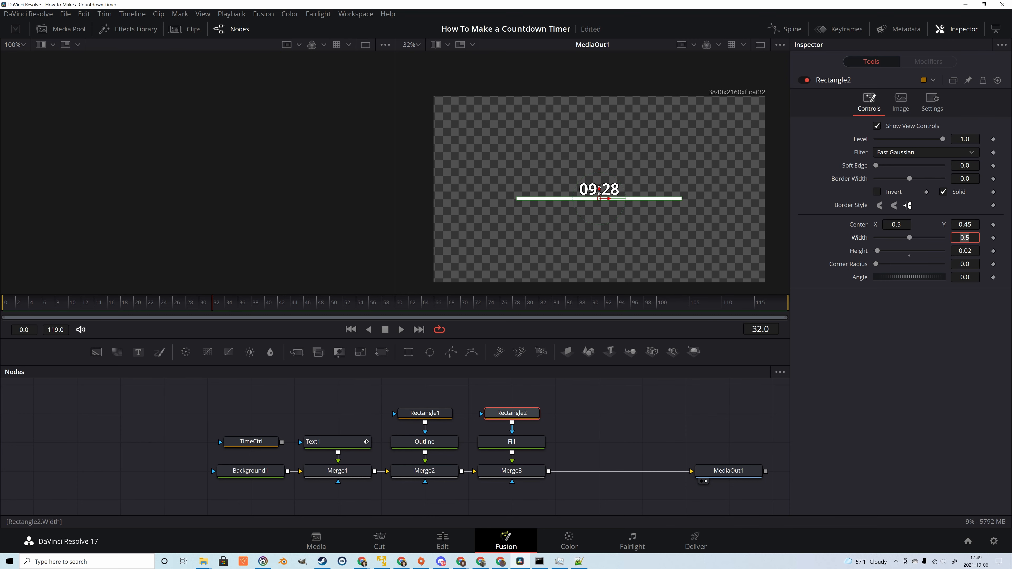
type("0.13")
key("Tab")
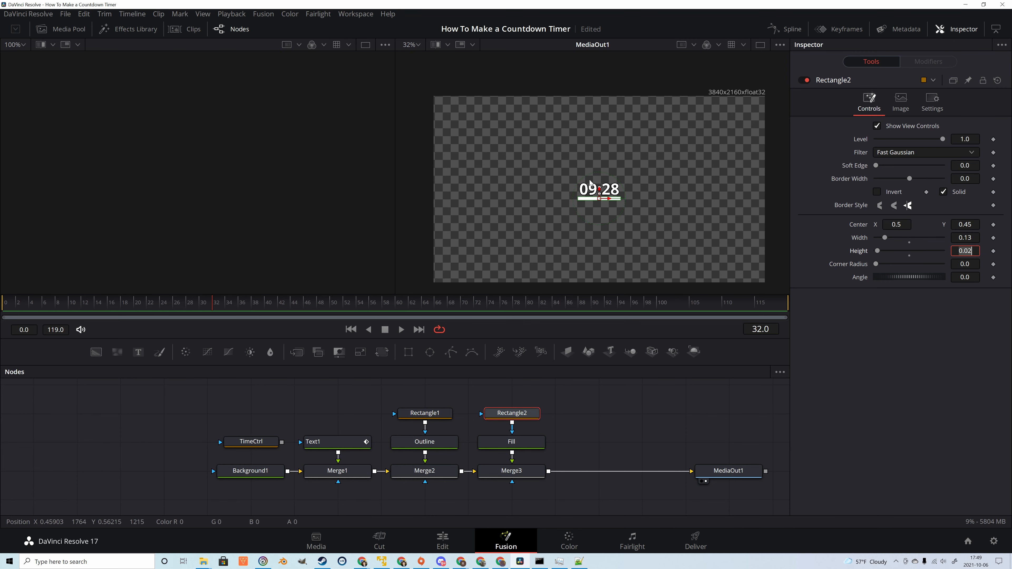
Step: Shrink the Rectangle2 mask to a width of 0.128 and a height of 0.018 so the black outline shows around it
scroll(590, 184, "up", 8)
scroll(598, 187, "up", 1)
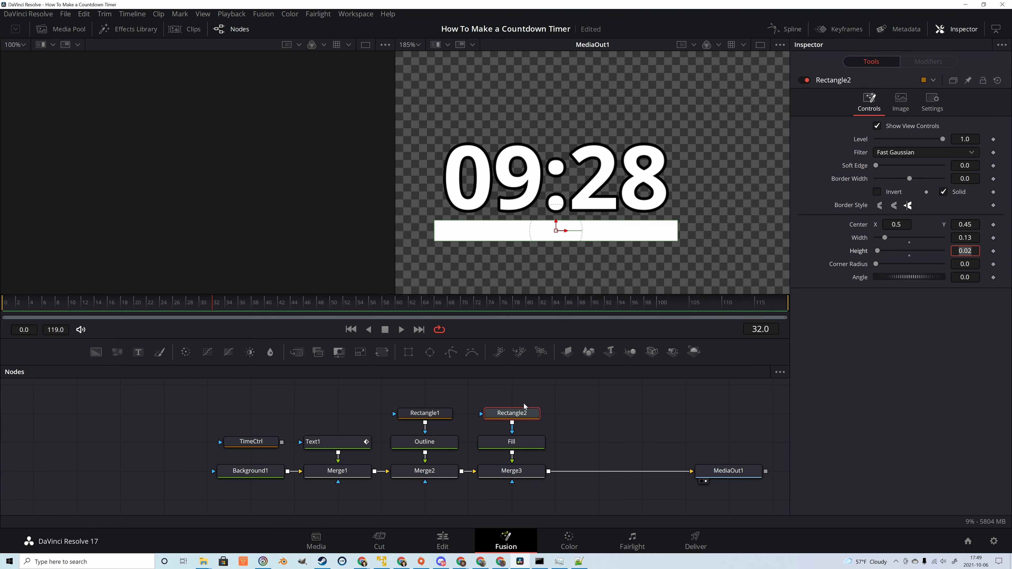
left_click(519, 413)
left_click(972, 238)
key("BackSpace")
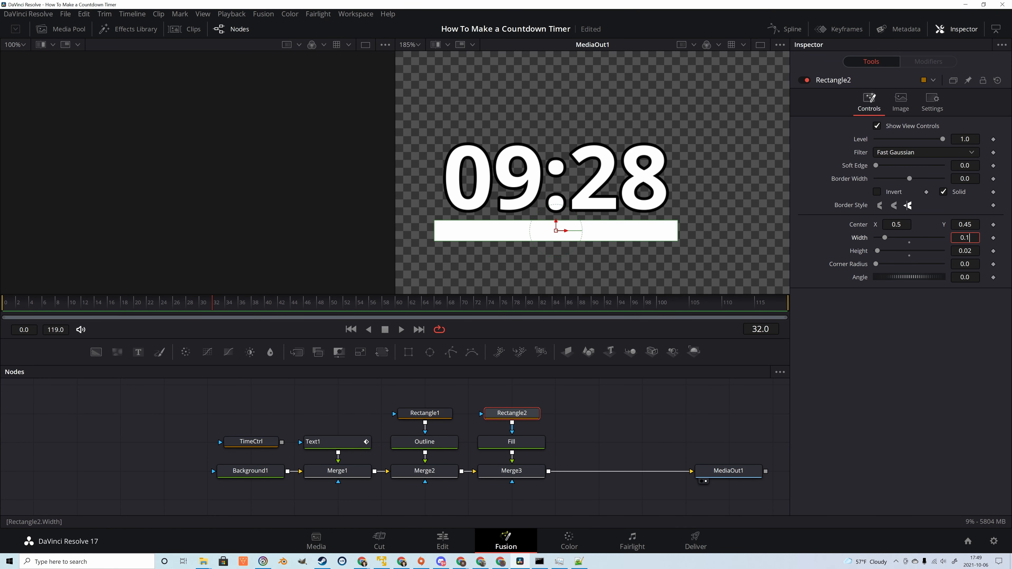
type("28")
left_click(940, 353)
left_click(969, 251)
key("BackSpace")
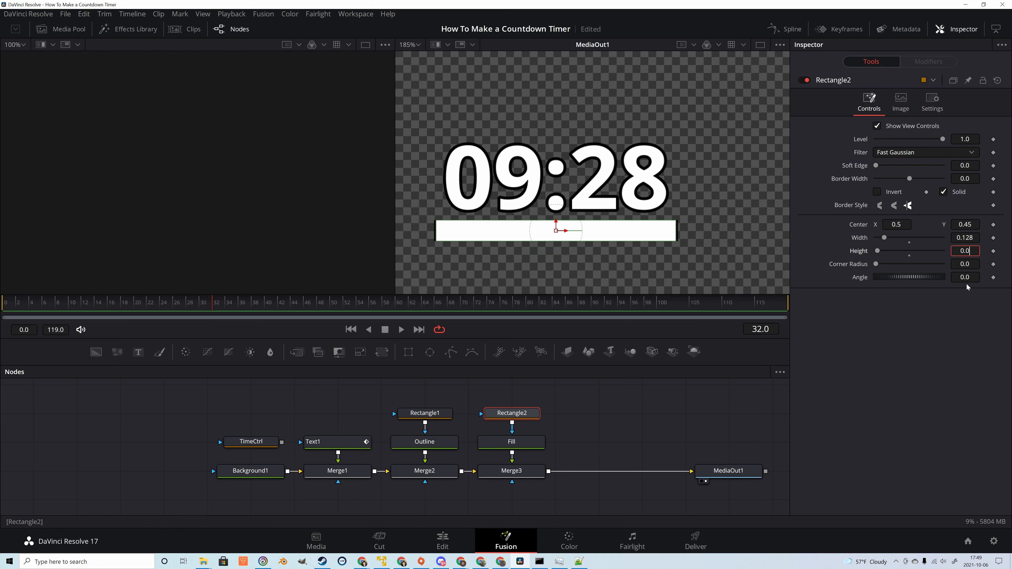
key("Return")
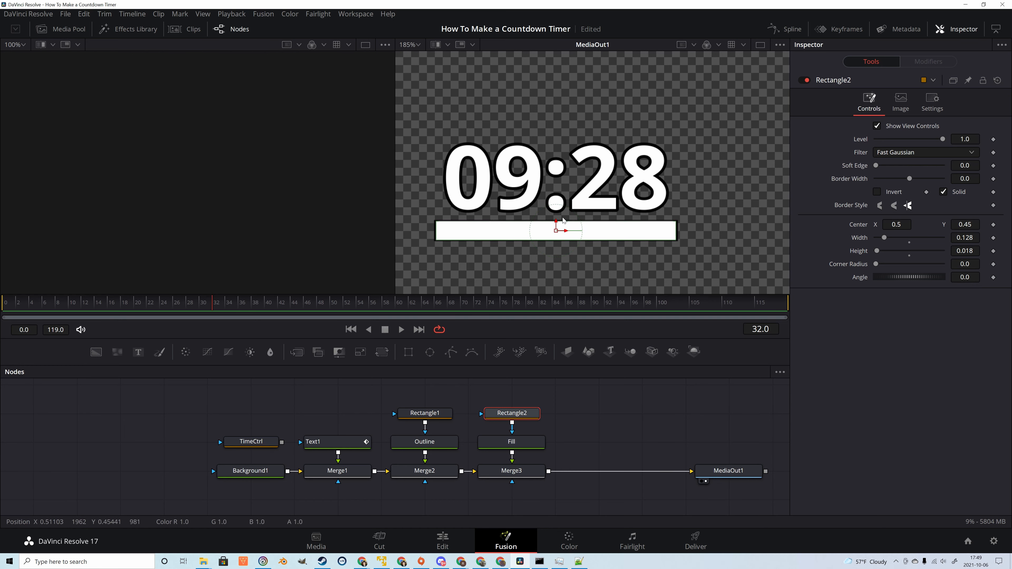
left_click(612, 265)
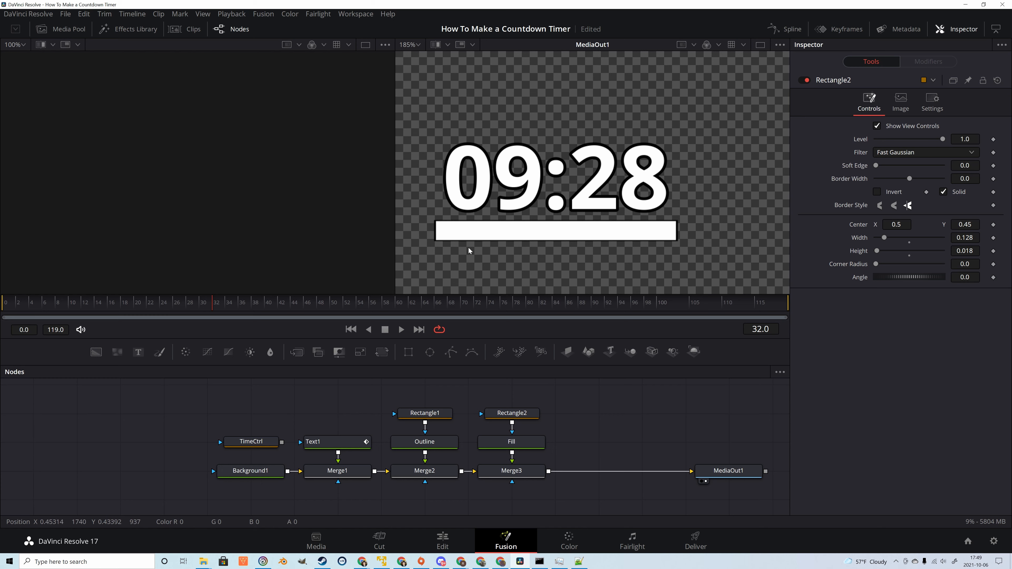
Step: Add a new rectangle mask below Merge3 and connect it to Merge3's effect mask input
left_click(529, 476)
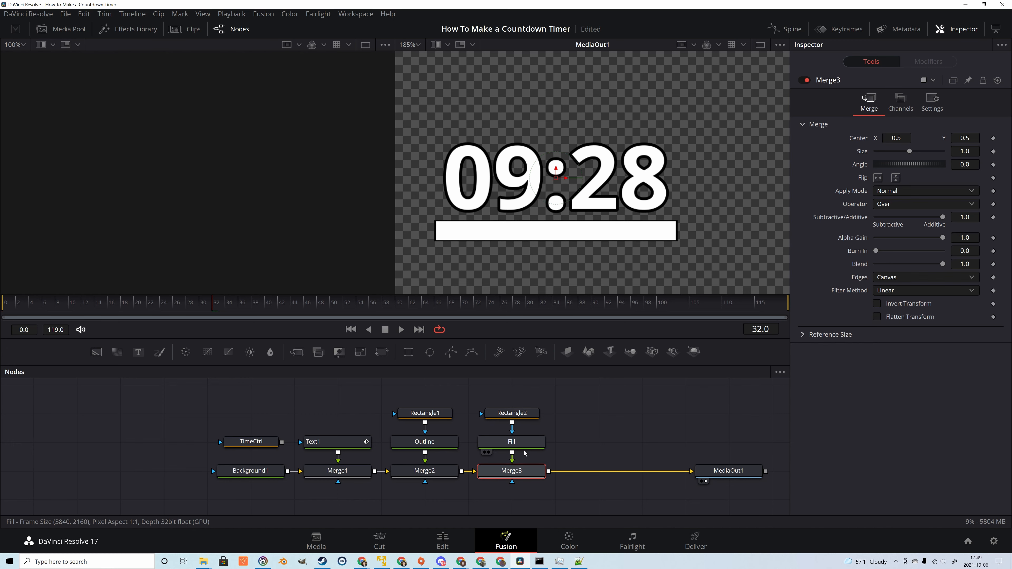
left_click(408, 352)
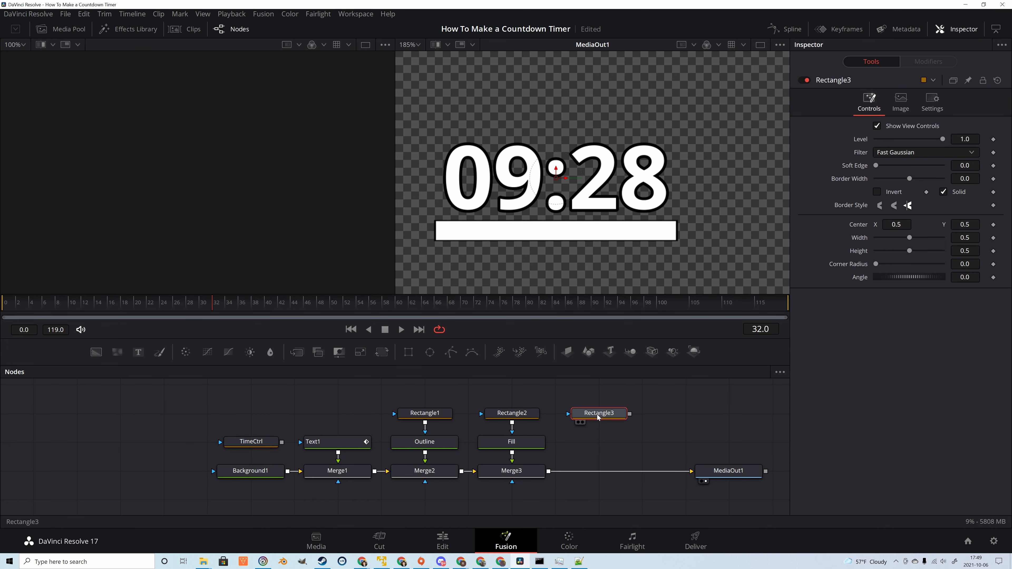
left_click_drag(611, 420, 512, 482)
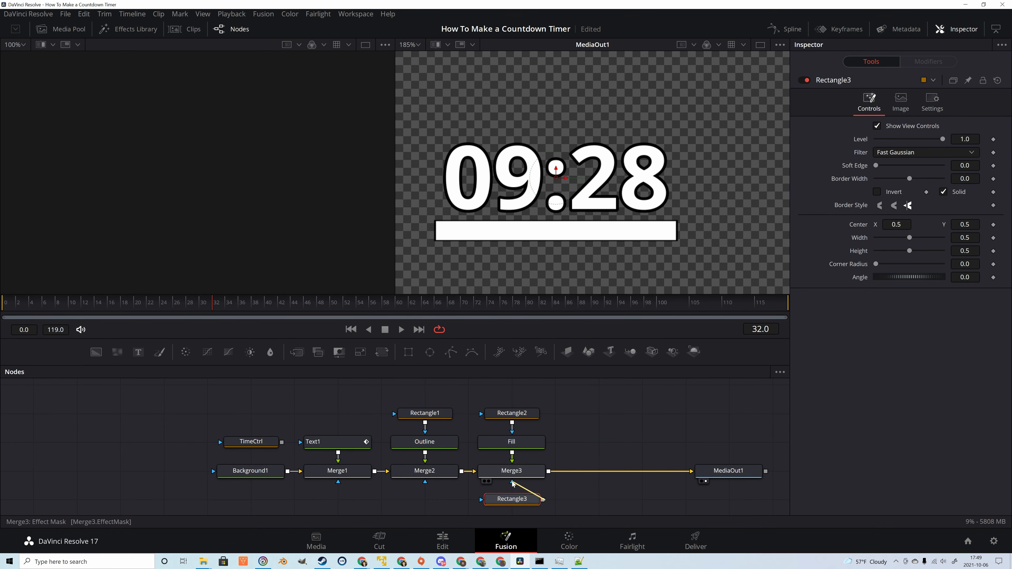
left_click_drag(512, 482, 512, 482)
scroll(511, 482, "down", 1)
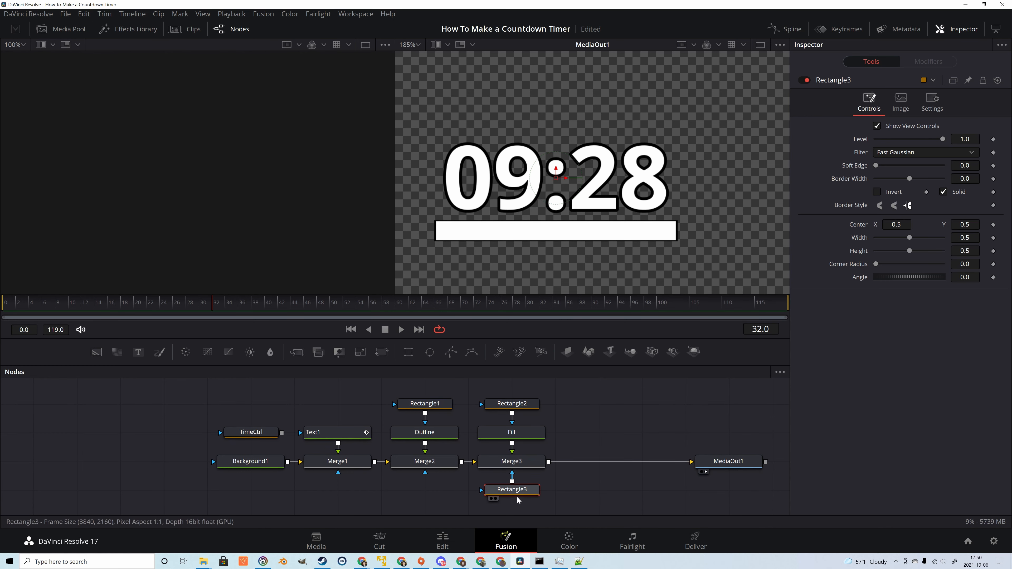
Step: Set the Rectangle3 mask's width to 0.128, matching Rectangle2
left_click(529, 410)
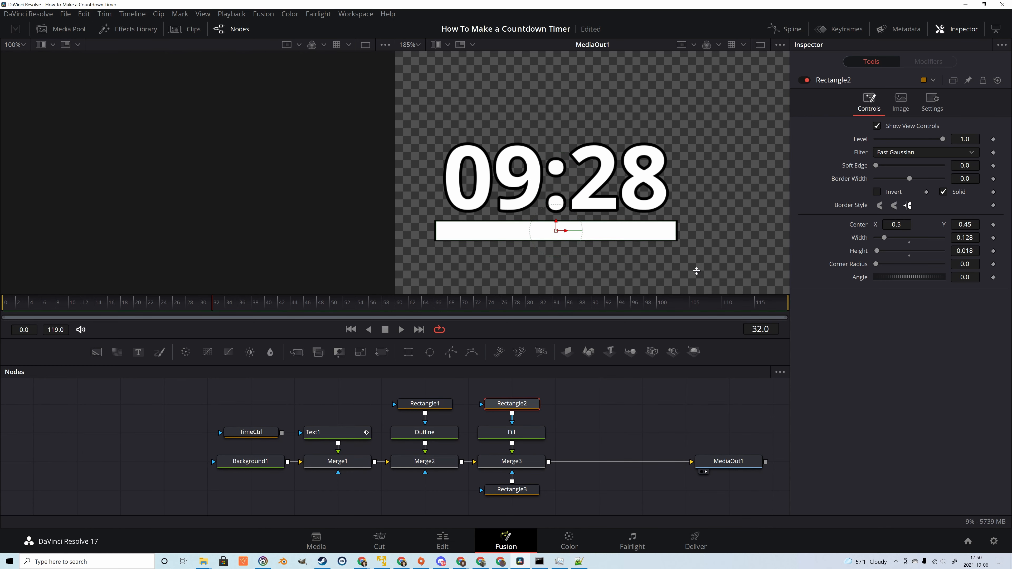
left_click(968, 237)
left_click(512, 489)
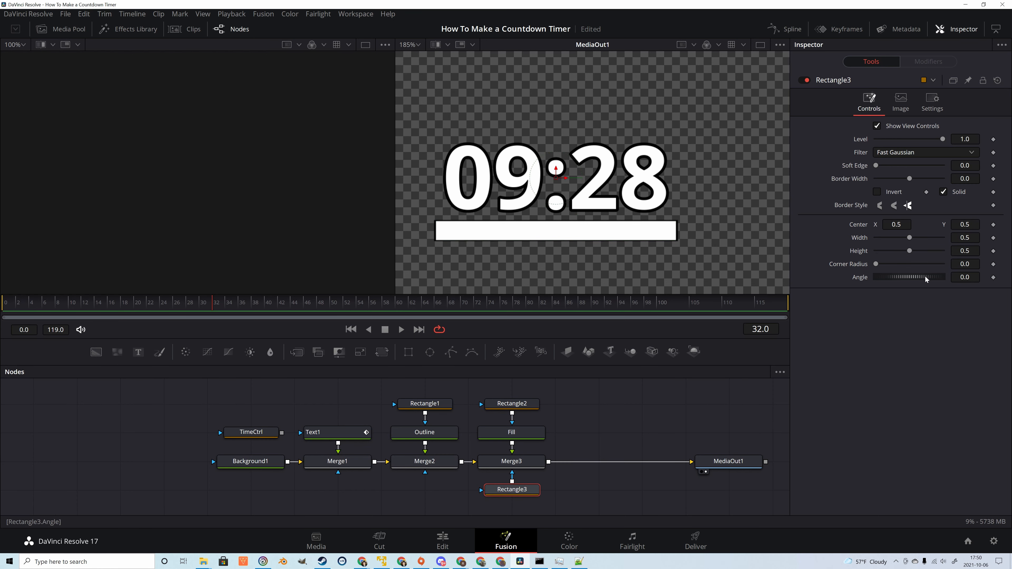
double_click(965, 237)
type("0.128")
key("Return")
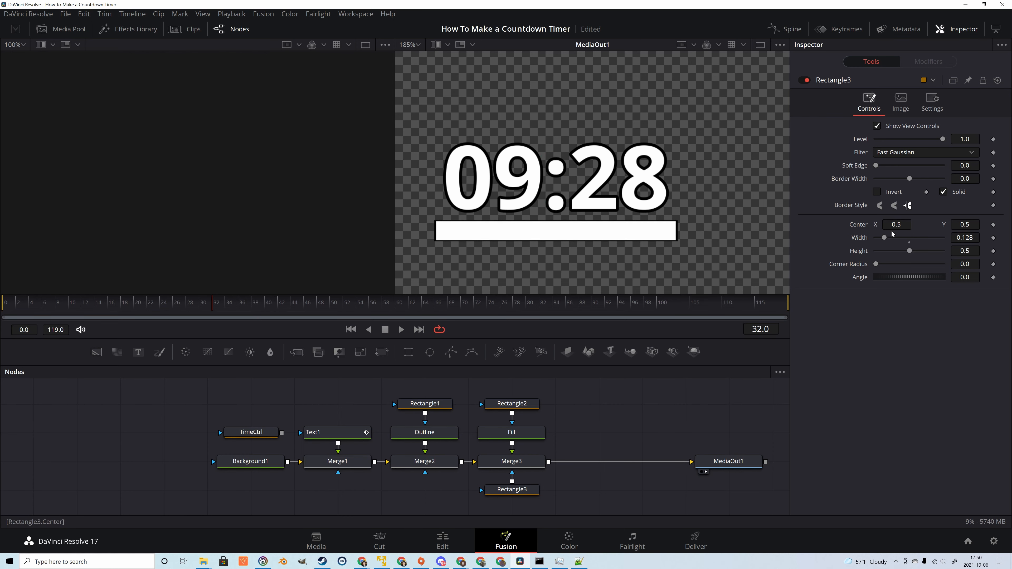
Step: Drive Rectangle3's Center with the expression Point(0.5-time/(TimeCtrl.Seconds*TimeCtrl.FPS)*.128, 0.5) and preview the bar up to frame 118
left_click(881, 275)
mouse_move(896, 224)
left_mouse_down()
mouse_move(846, 224)
mouse_move(897, 225)
left_mouse_up()
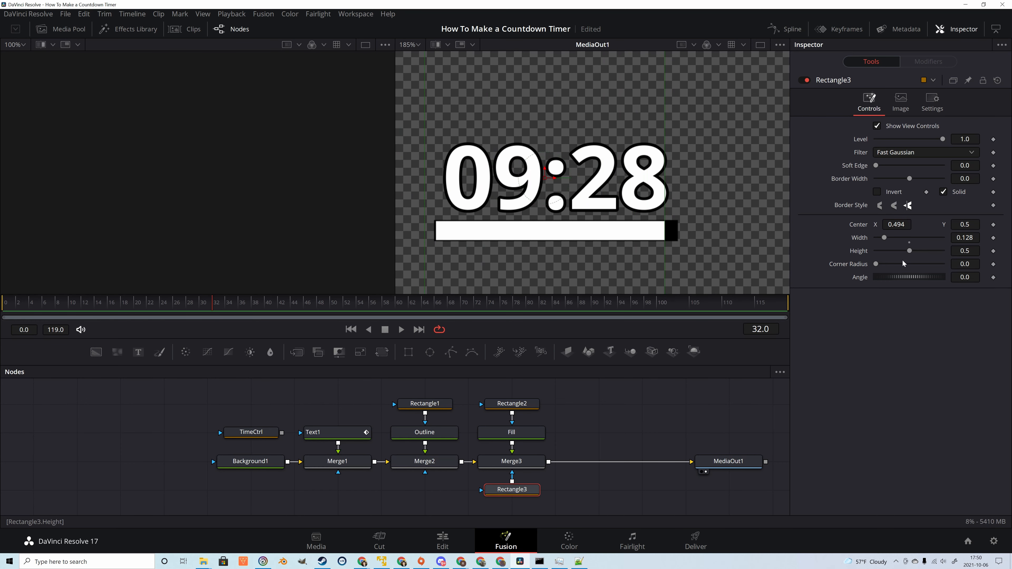
right_click(861, 227)
left_click(882, 348)
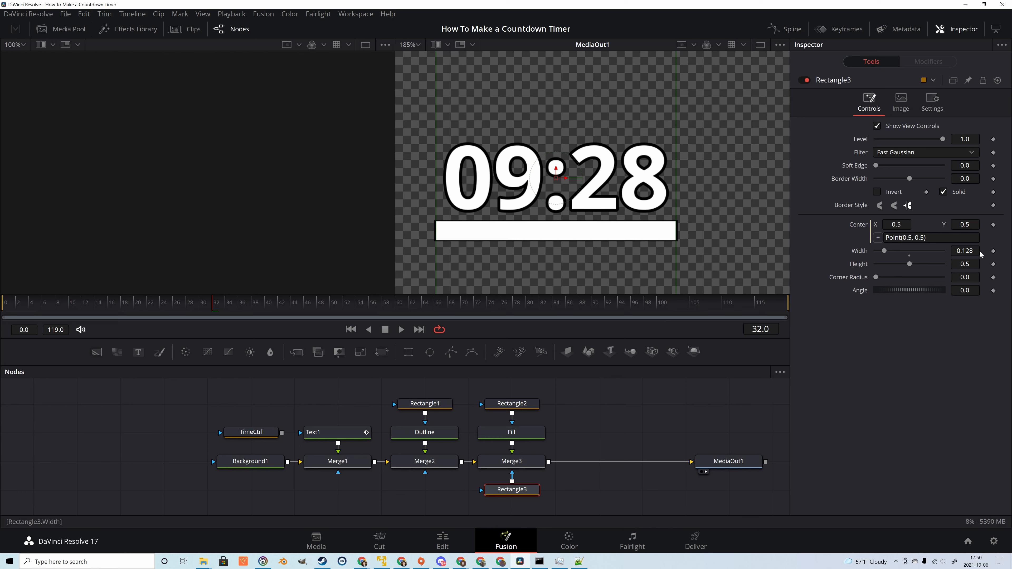
left_click(912, 237)
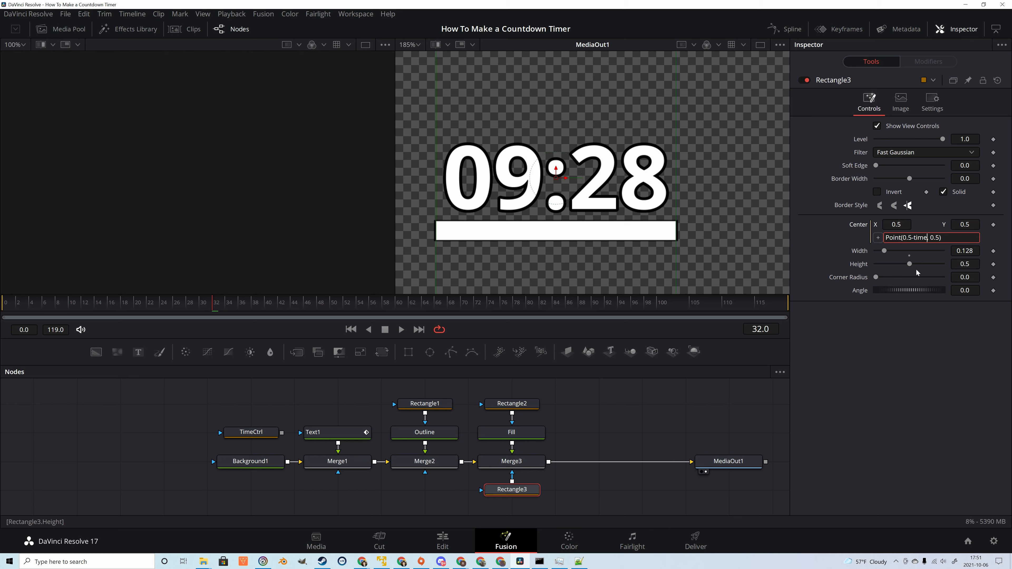
type("-time/(")
type(".128")
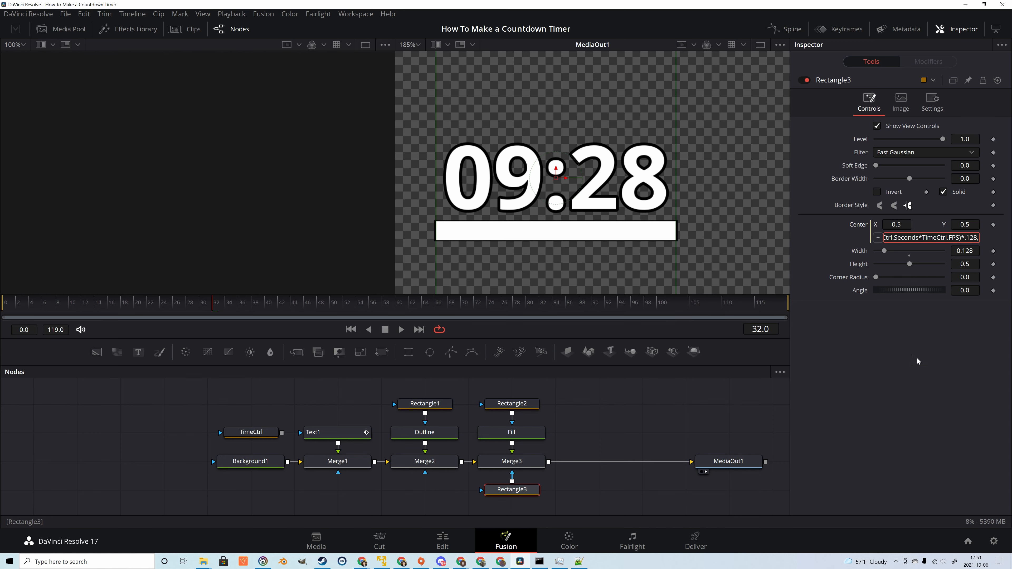
key("Return")
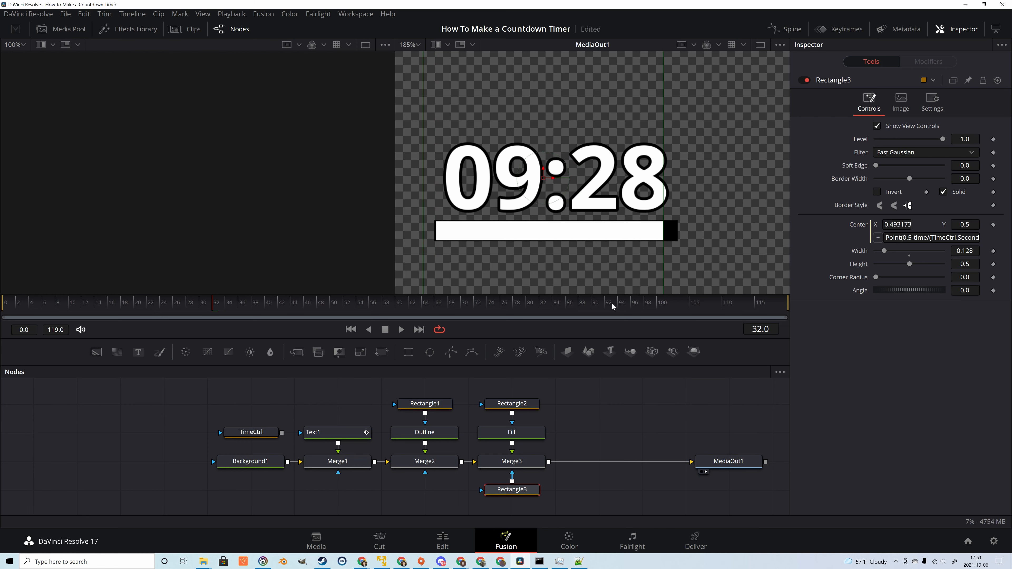
left_click_drag(217, 304, 775, 304)
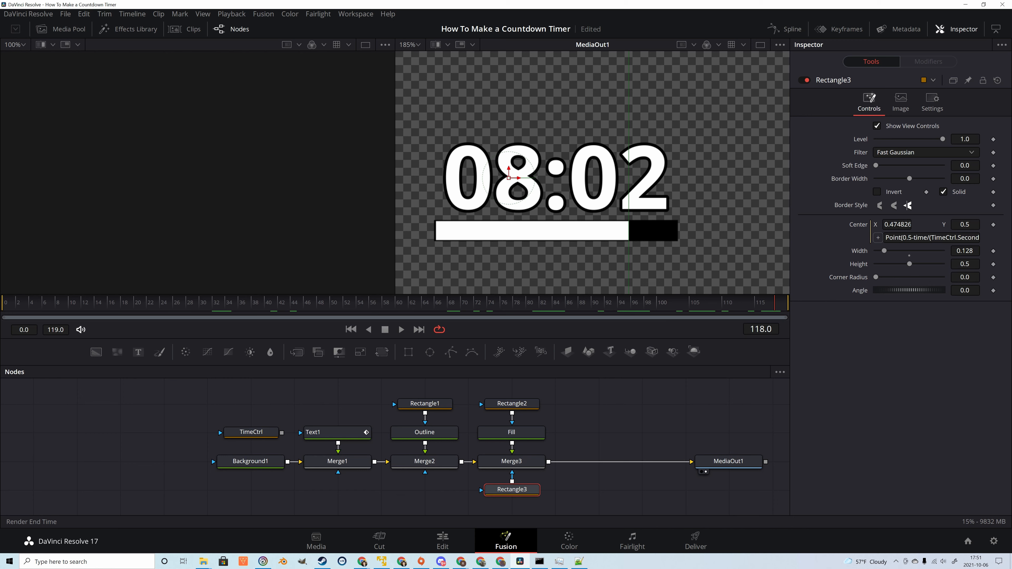
Step: Set TimeCtrl's Seconds to 2 and scrub from the first to the last frame to check the countdown bar
left_click(251, 431)
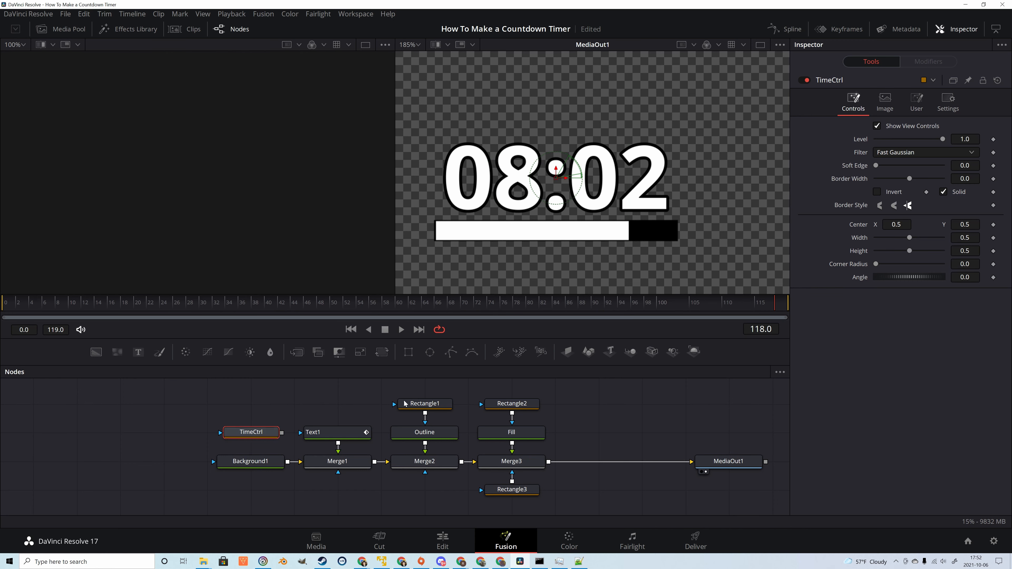
left_click(916, 102)
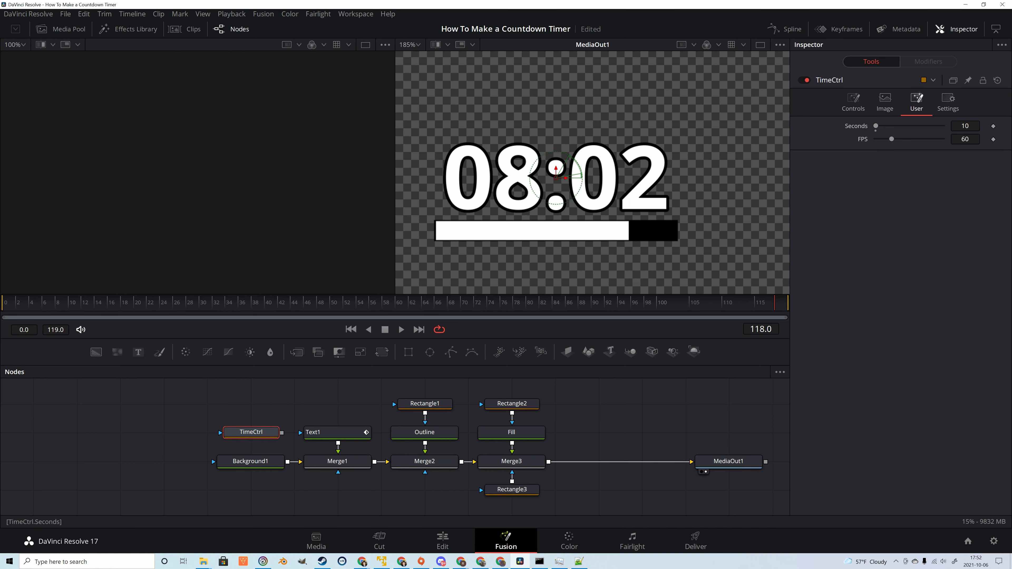
left_click(964, 125)
type("2")
key("Return")
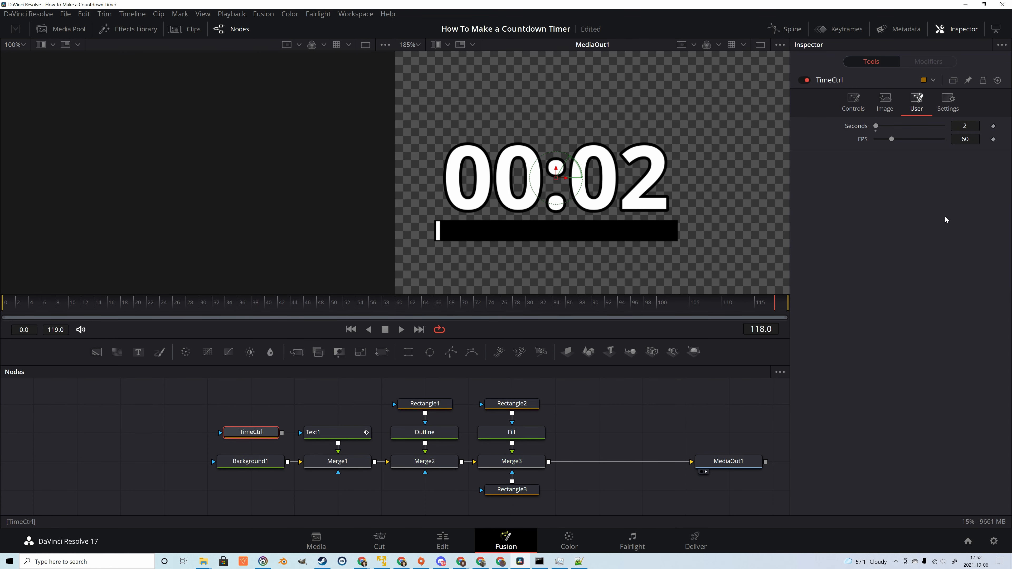
left_click(4, 306)
left_click_drag(3, 307, 782, 308)
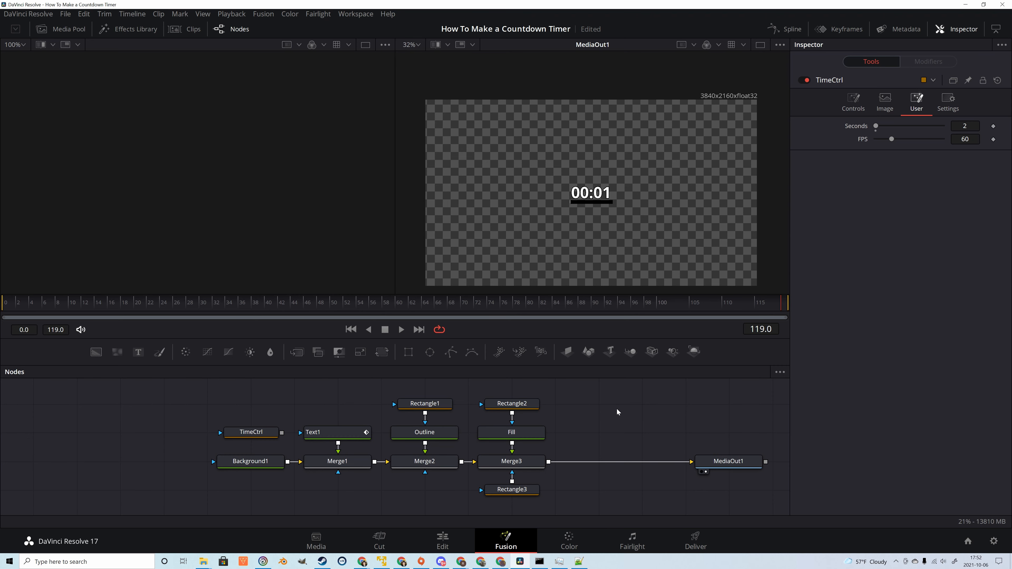
Step: Add a Transform (Xf) node and insert it between Merge3 and MediaOut1
key("shift+space")
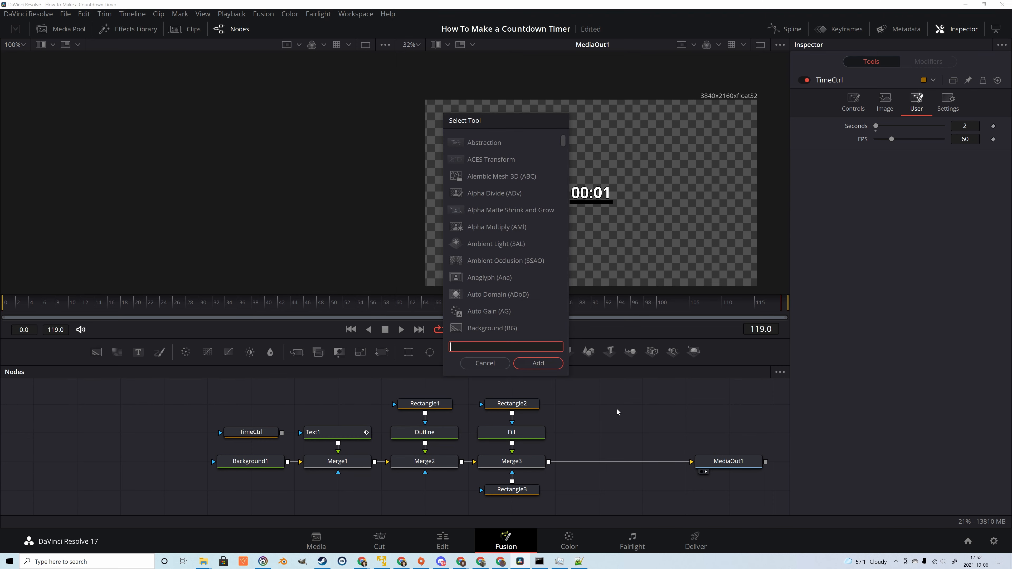
type("xf")
left_click(499, 163)
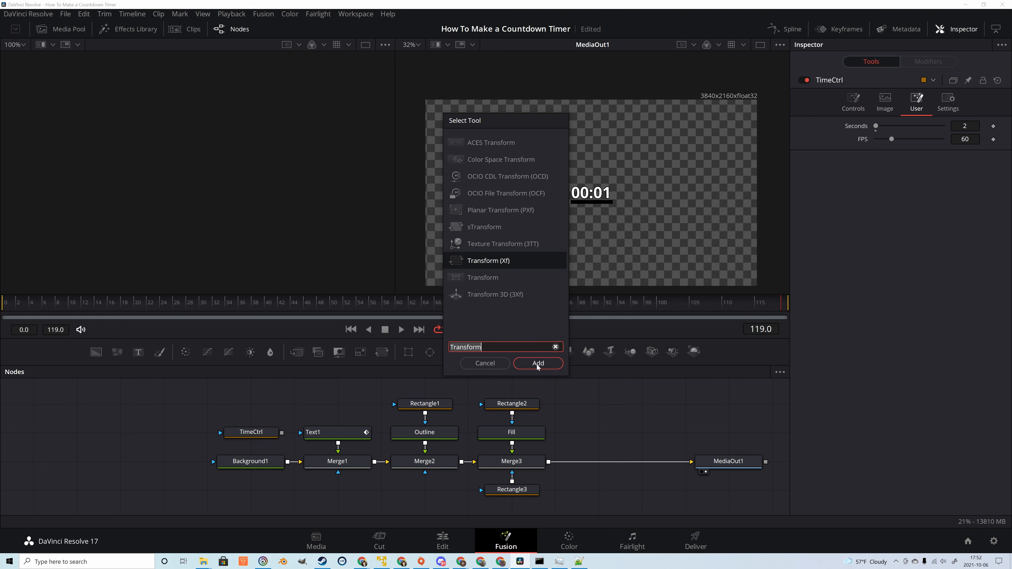
left_click(536, 364)
left_click_drag(602, 407, 627, 462)
Step: Move the timer to the lower-left corner of the frame with Transform1's Center at X 0.078 and Y 0.082
left_click_drag(896, 138, 678, 141)
left_click_drag(964, 138, 749, 153)
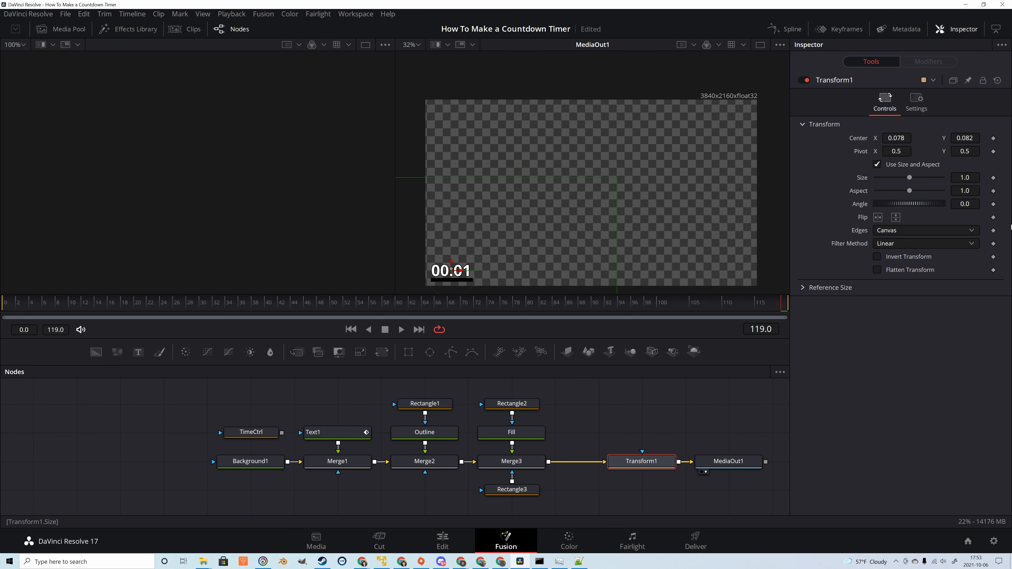
left_click(681, 402)
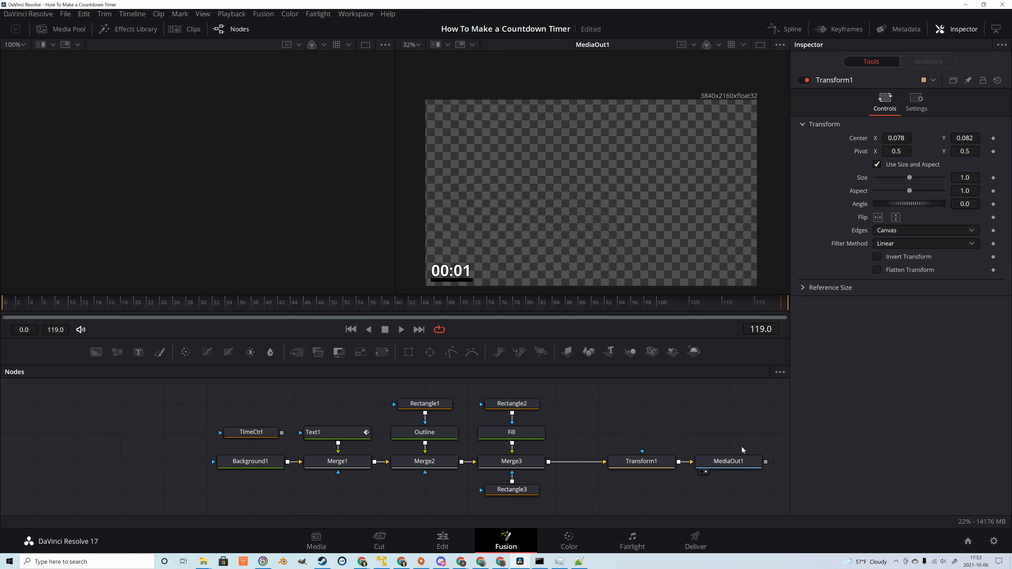
Step: Rename the MediaOut1 node as MediaOut1_1
left_click(721, 460)
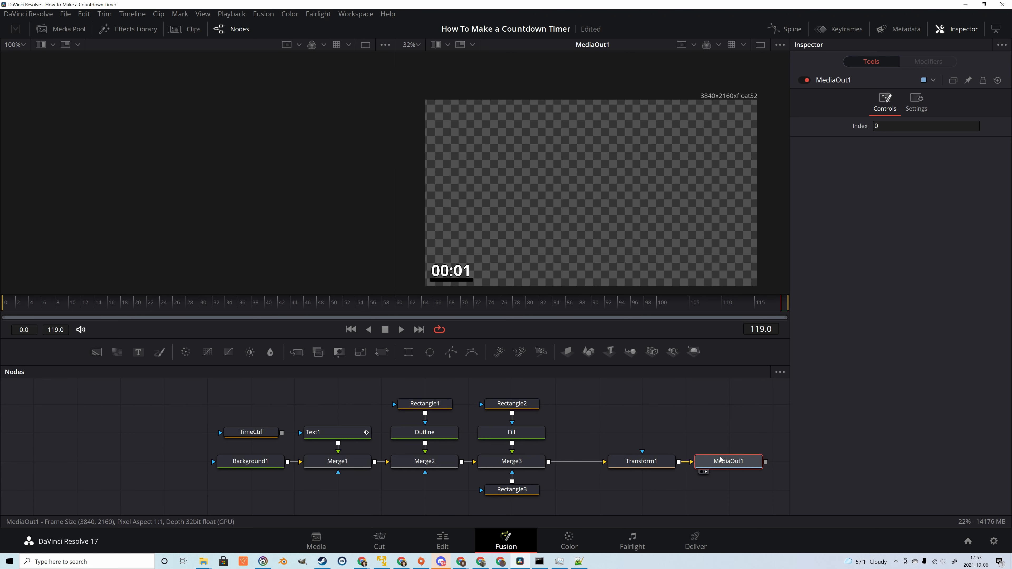
key("F2")
key("End")
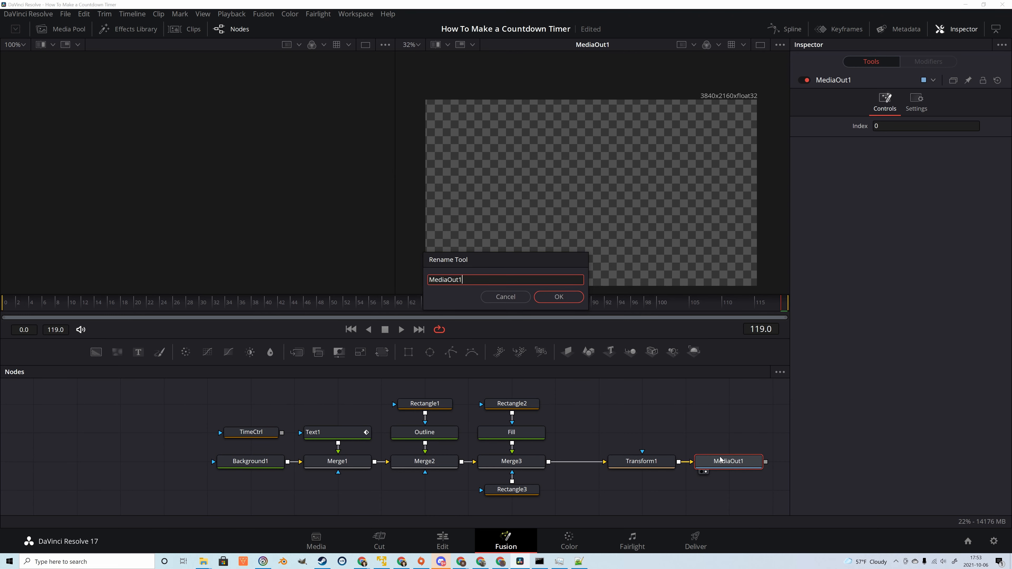
type("_1")
left_click(558, 296)
Step: Select all nodes and save their settings as NewCountDown2 in Fusion's Templates > Edit > Titles folder
left_click_drag(760, 381, 192, 507)
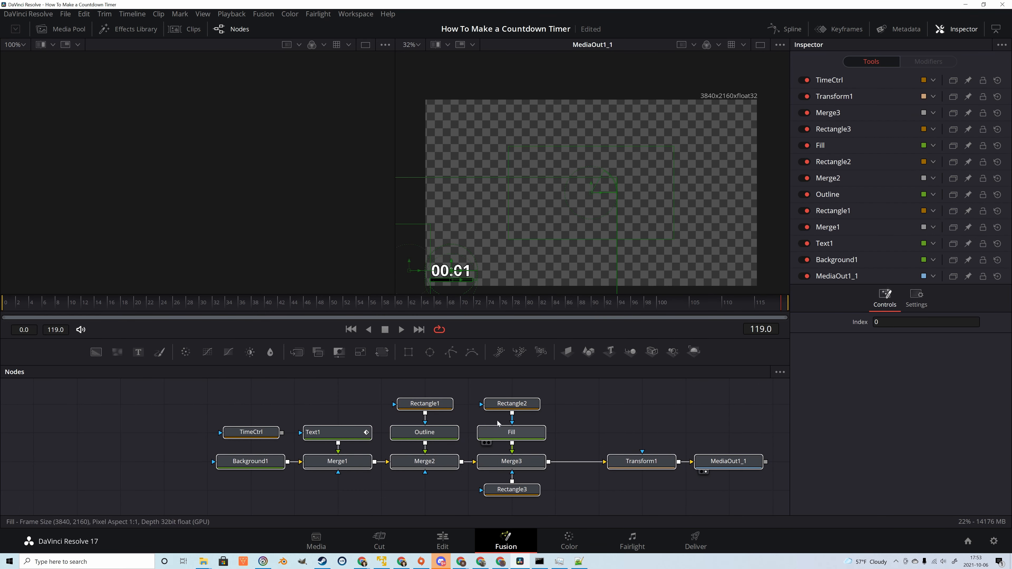
right_click(514, 404)
mouse_move(582, 386)
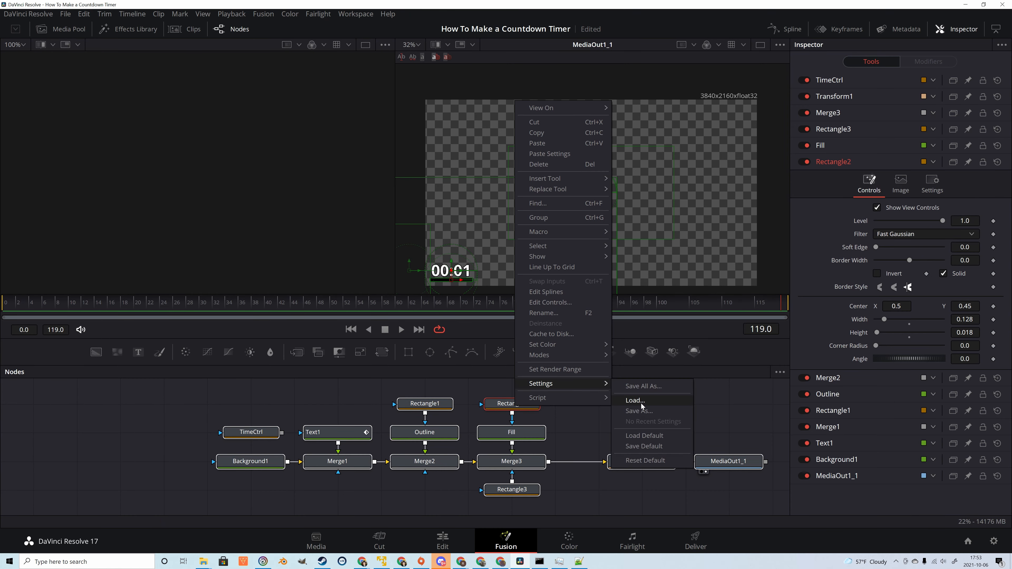
left_click(644, 412)
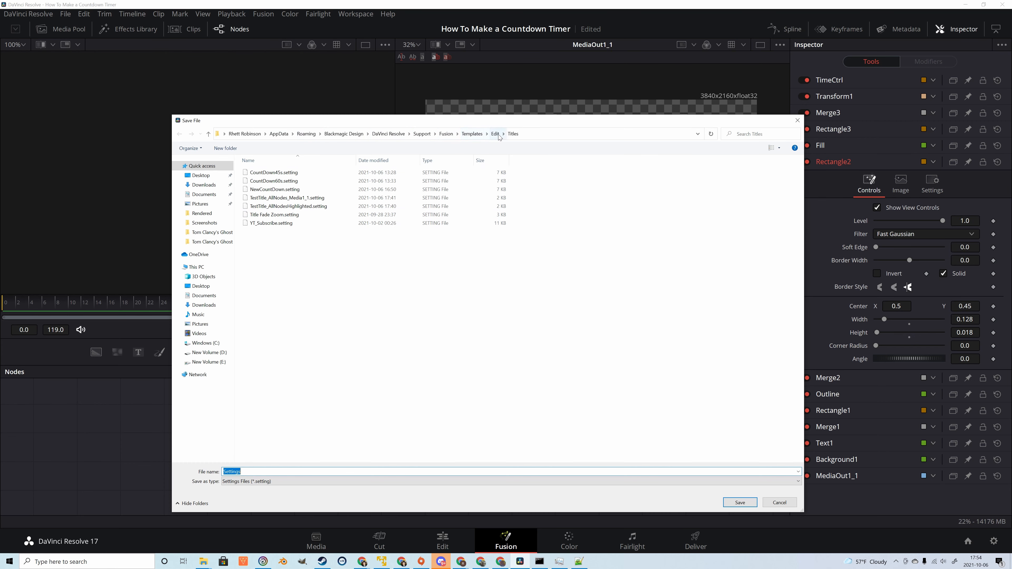
type("NewCountD")
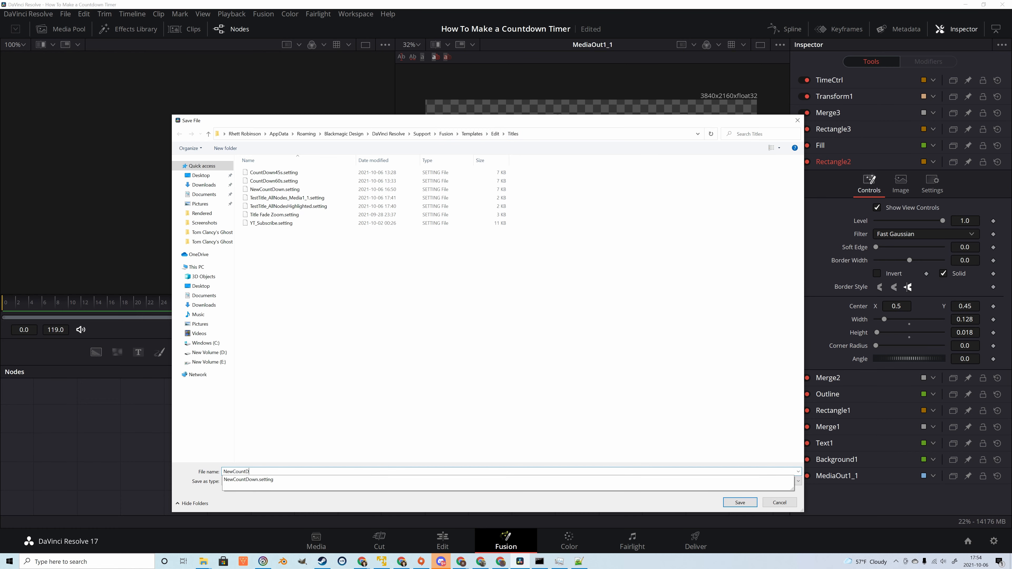
type("own2")
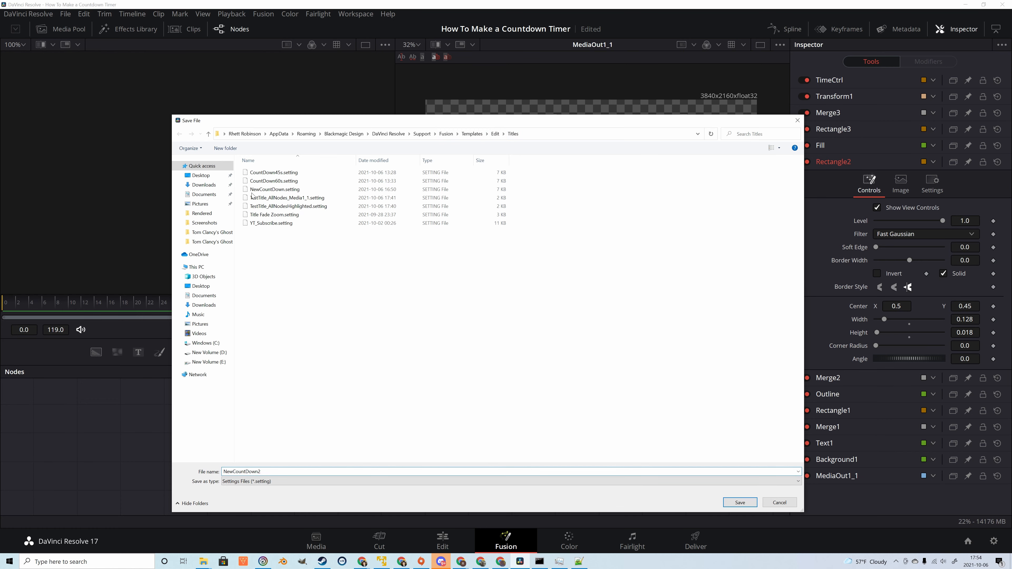
left_click(740, 502)
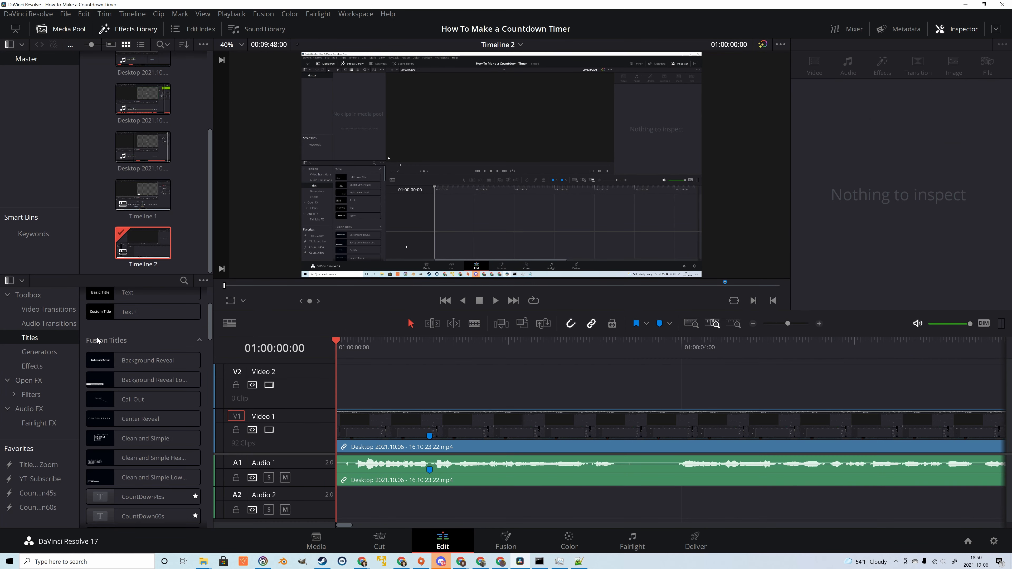
Step: Place the NewCountDown2 Fusion title on the Video 2 track, starting at the first clip marker
scroll(191, 399, "down", 10)
scroll(203, 408, "down", 1)
left_click_drag(131, 440, 445, 400)
scroll(837, 391, "right", 1)
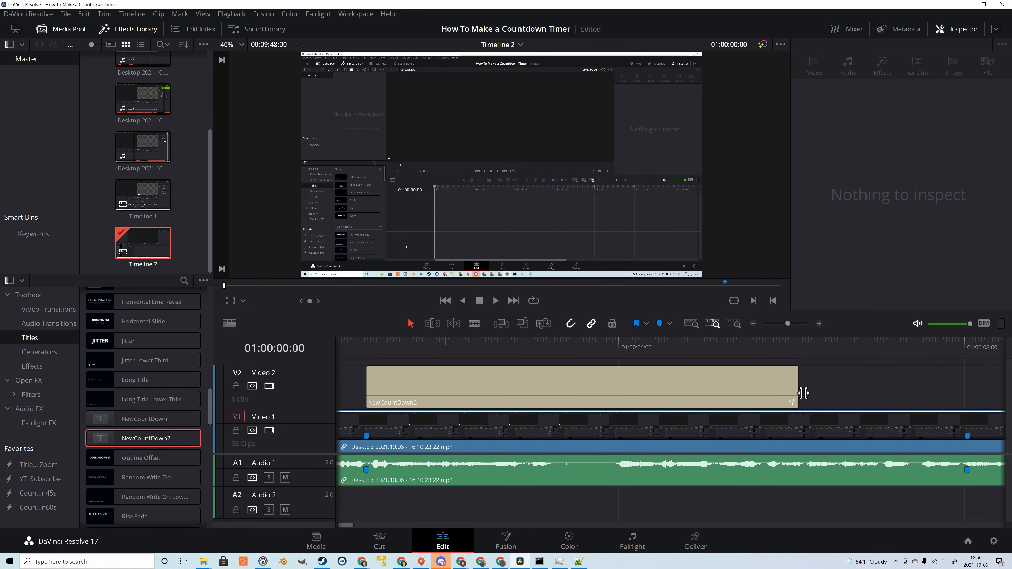
Step: Extend the NewCountDown2 title on Video 2 so that it ends at the second clip marker
left_click_drag(803, 392, 965, 393)
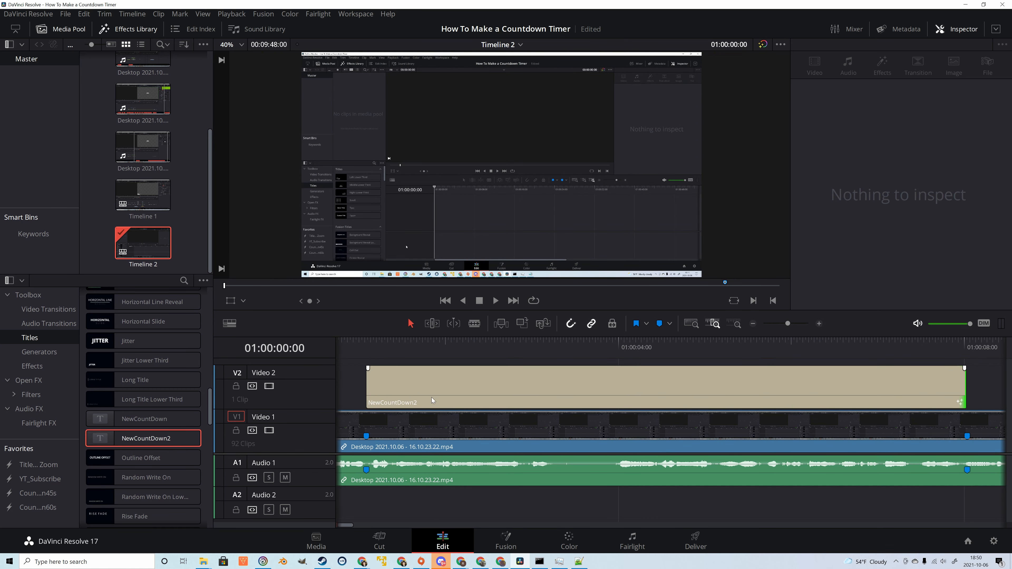
left_click_drag(342, 526, 341, 525)
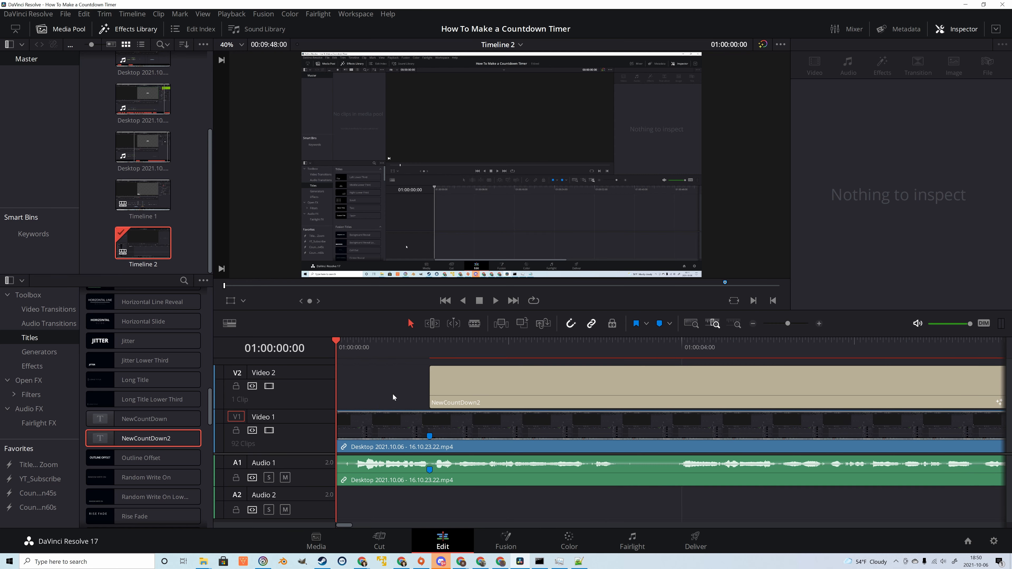
Step: Set the NewCountDown2 title's TimeCtrl Seconds to 45 in Fusion and return to the Edit page
mouse_move(428, 343)
left_mouse_down()
mouse_move(843, 375)
mouse_move(438, 368)
left_mouse_up()
left_click(487, 384)
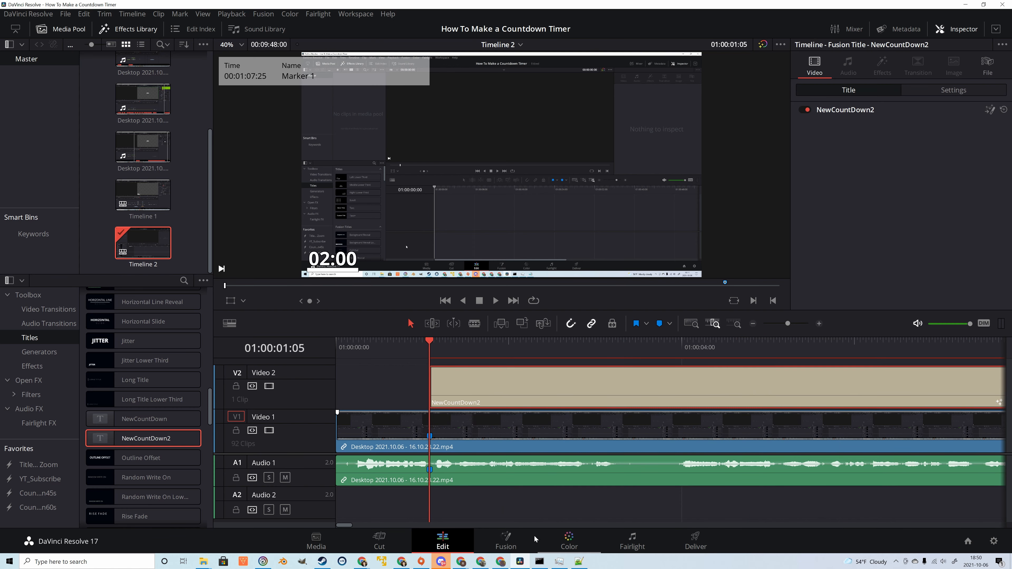
left_click(505, 540)
left_click_drag(291, 419, 539, 421)
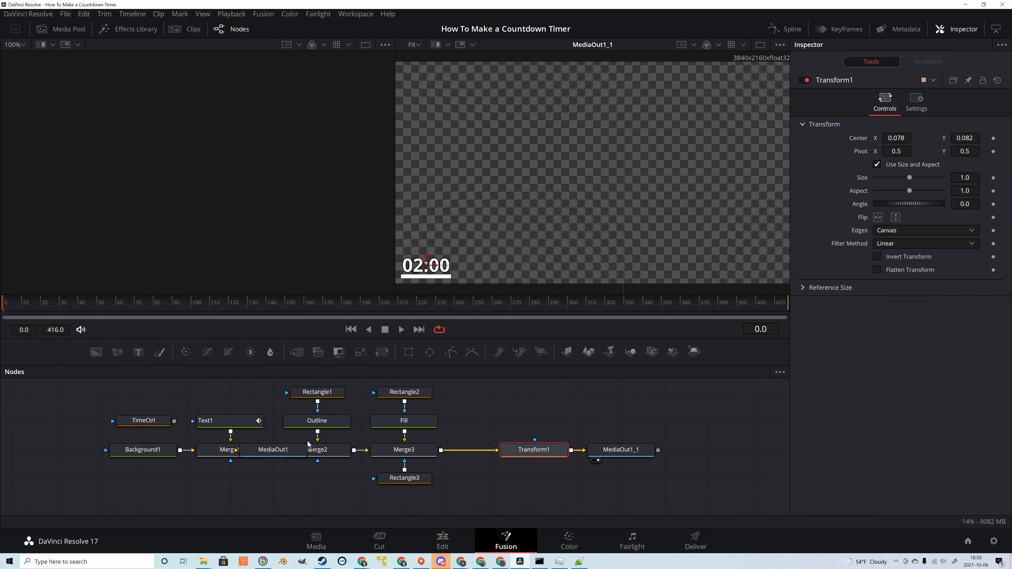
left_click(144, 420)
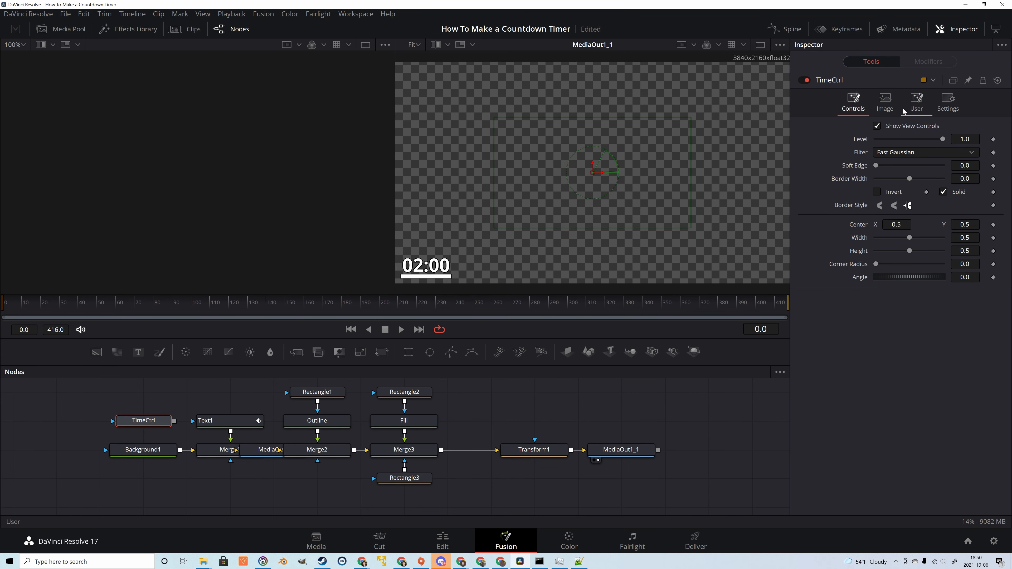
left_click(916, 103)
left_click(964, 126)
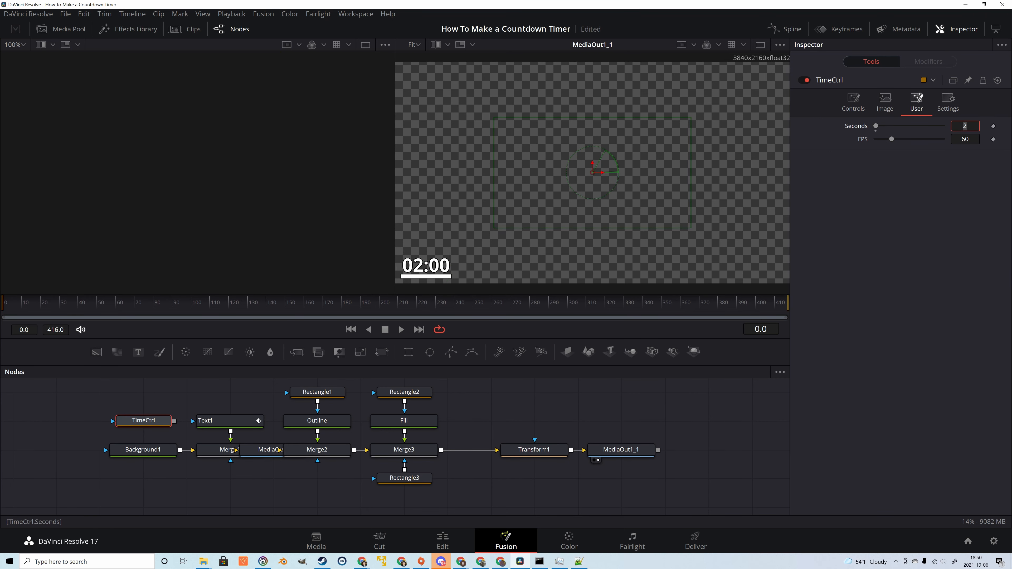
key("Return")
left_click(443, 541)
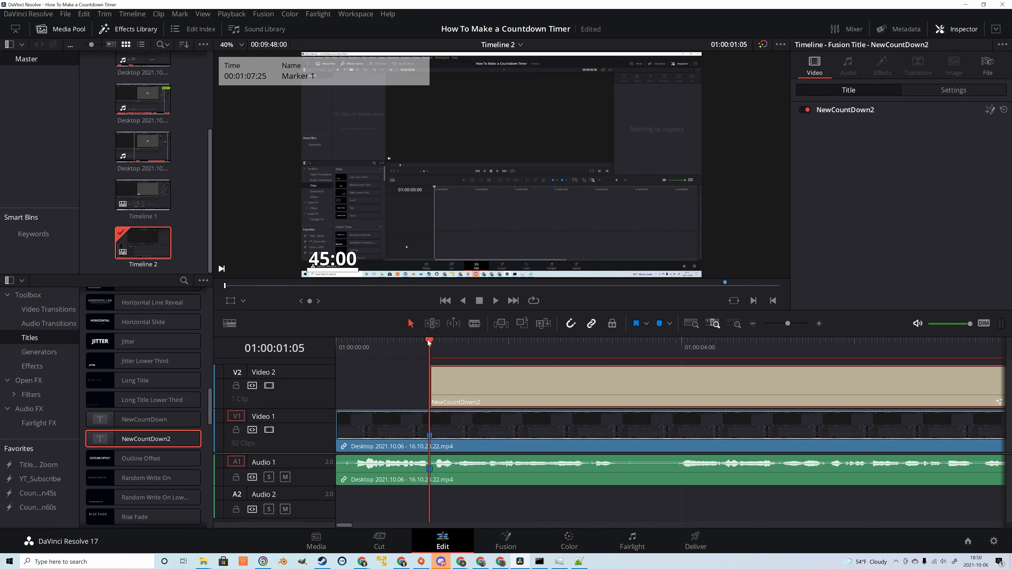
Step: Scrub through the countdown and add a short fade-out at the end of the NewCountDown2 title
left_click(449, 342)
left_click_drag(451, 343, 860, 385)
scroll(860, 385, "right", 5)
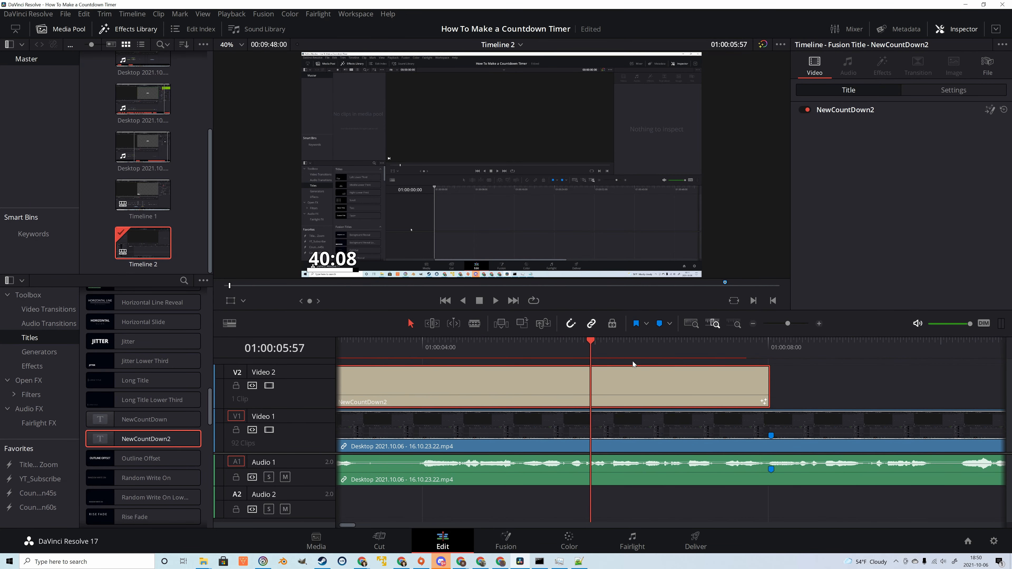
left_click_drag(767, 368, 729, 370)
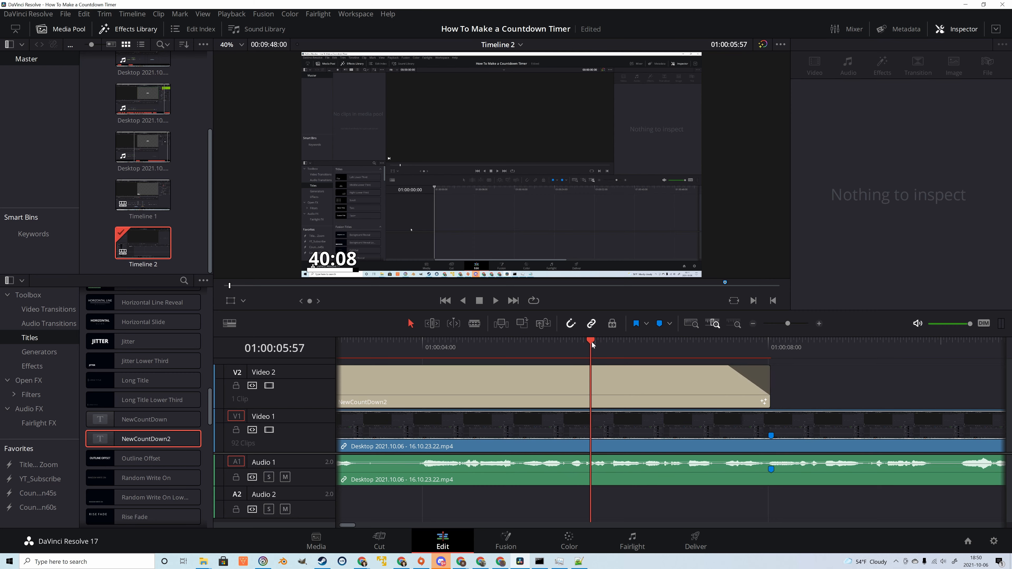
left_click(666, 344)
left_click_drag(678, 344, 443, 344)
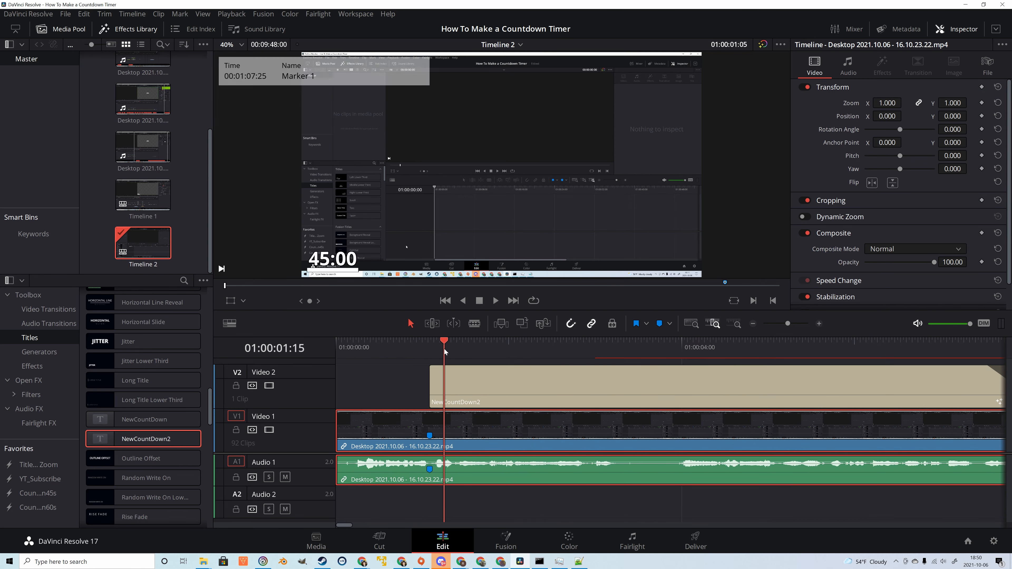
Step: Compare Timeline 2's frame rate with the FPS value in the title's TimeCtrl node
left_click(471, 377)
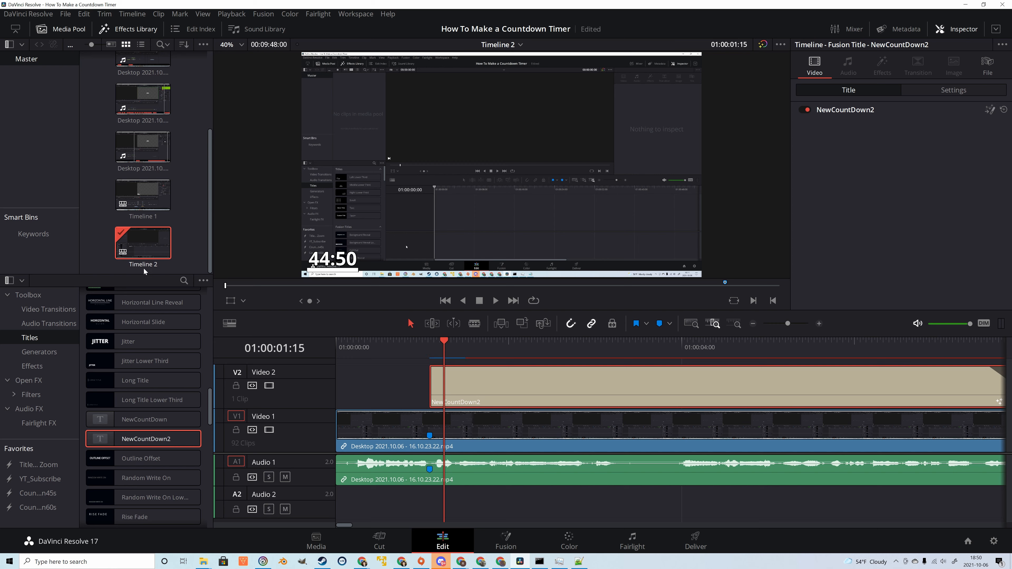
left_click(161, 251)
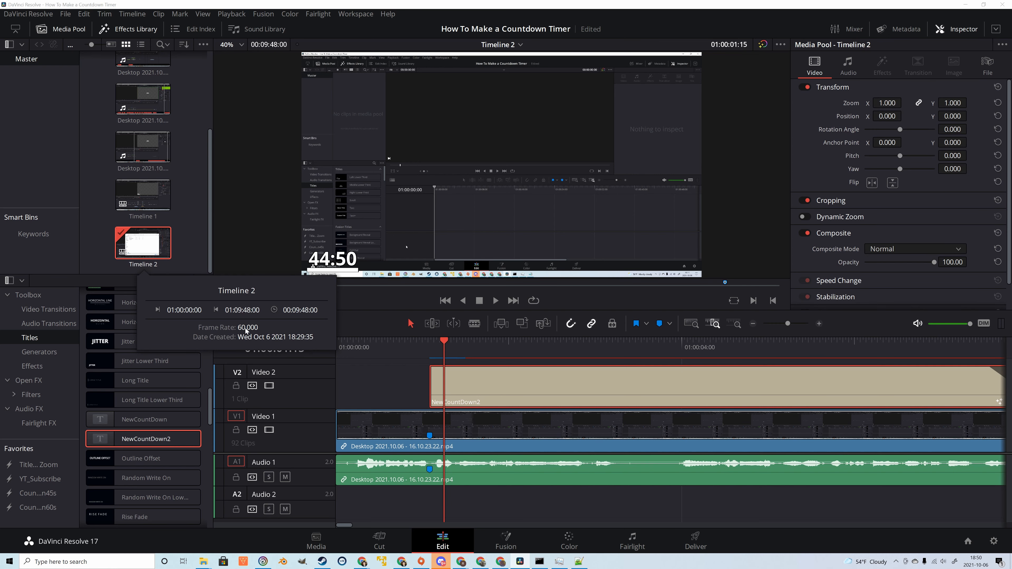
left_click(470, 374)
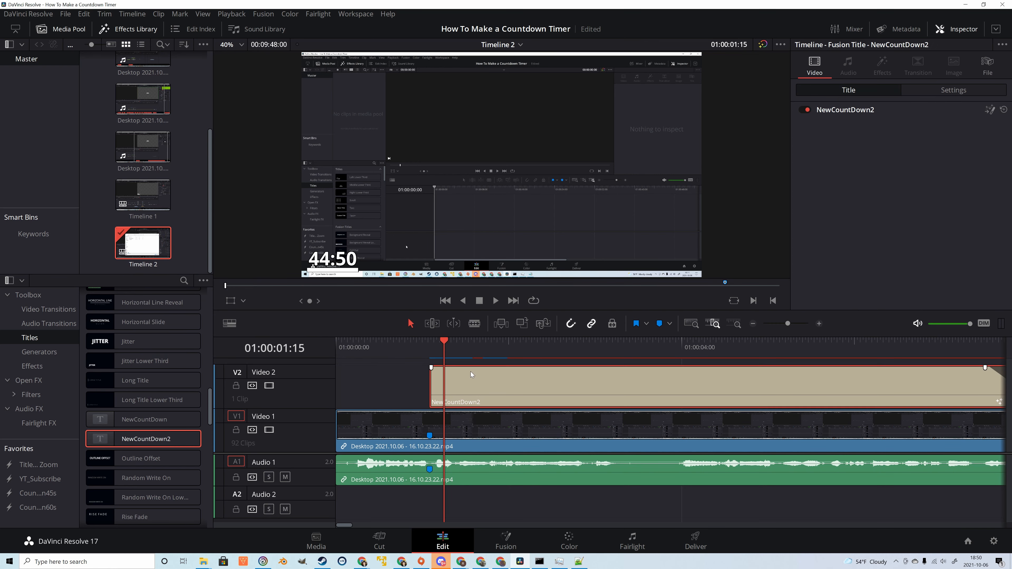
left_click(523, 534)
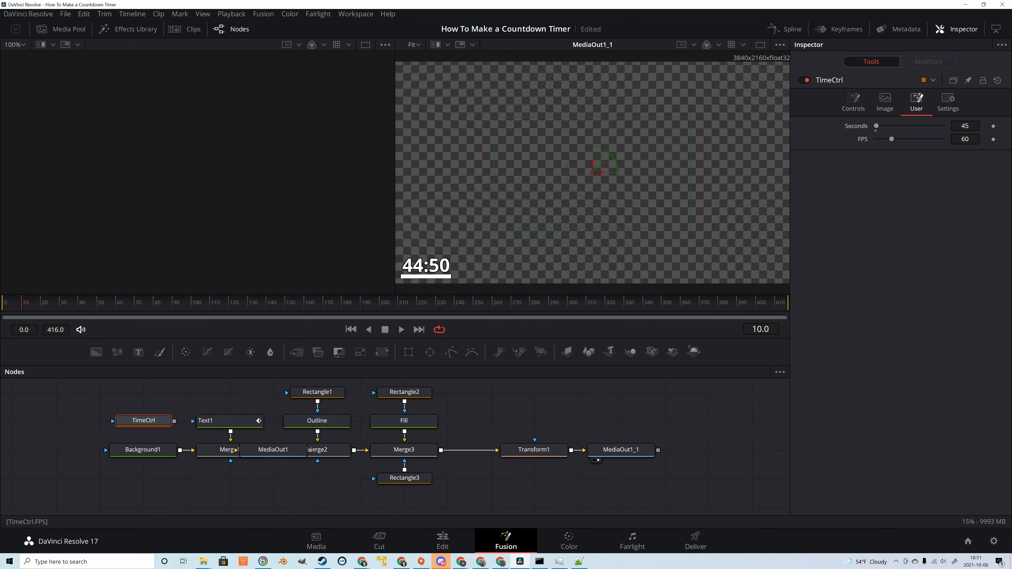
left_click(442, 540)
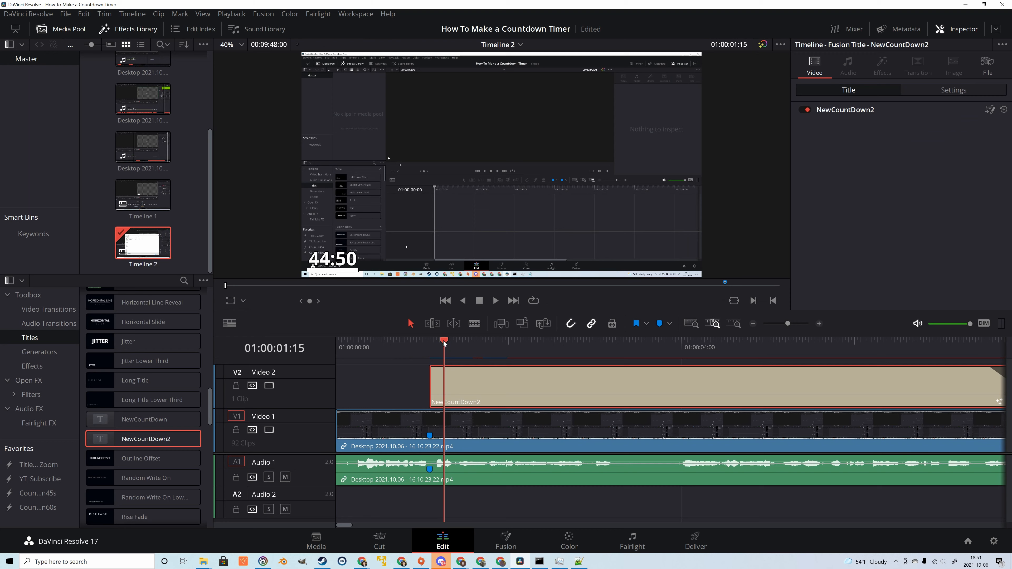
Step: Scrub from the title's start at 01:00:01:05 to 01:00:02:05 and back to check the countdown's timing
mouse_move(445, 343)
left_mouse_down()
mouse_move(427, 350)
mouse_move(522, 343)
mouse_move(426, 414)
left_mouse_up()
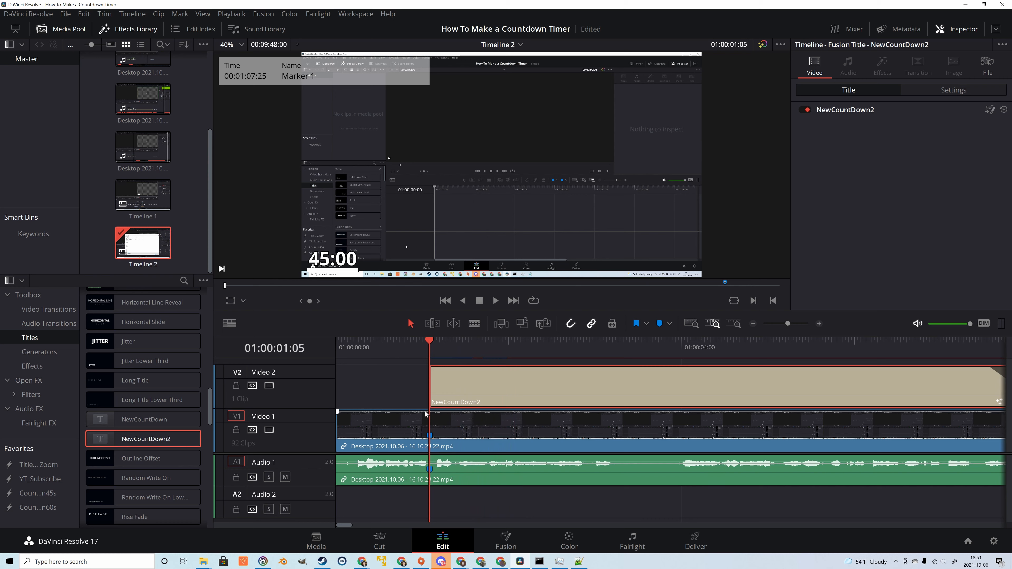
left_click_drag(431, 342, 516, 344)
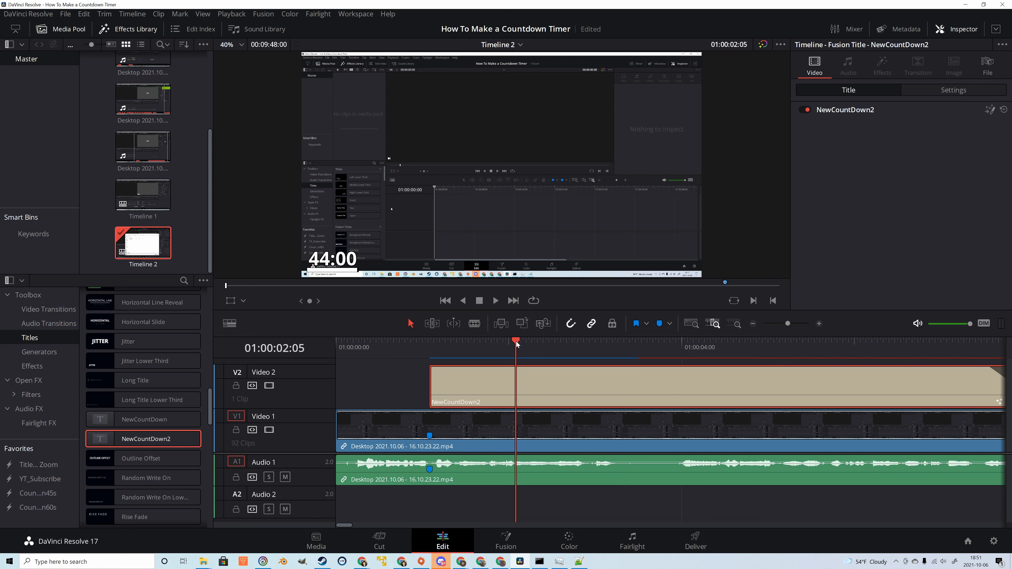
left_click_drag(516, 344, 464, 344)
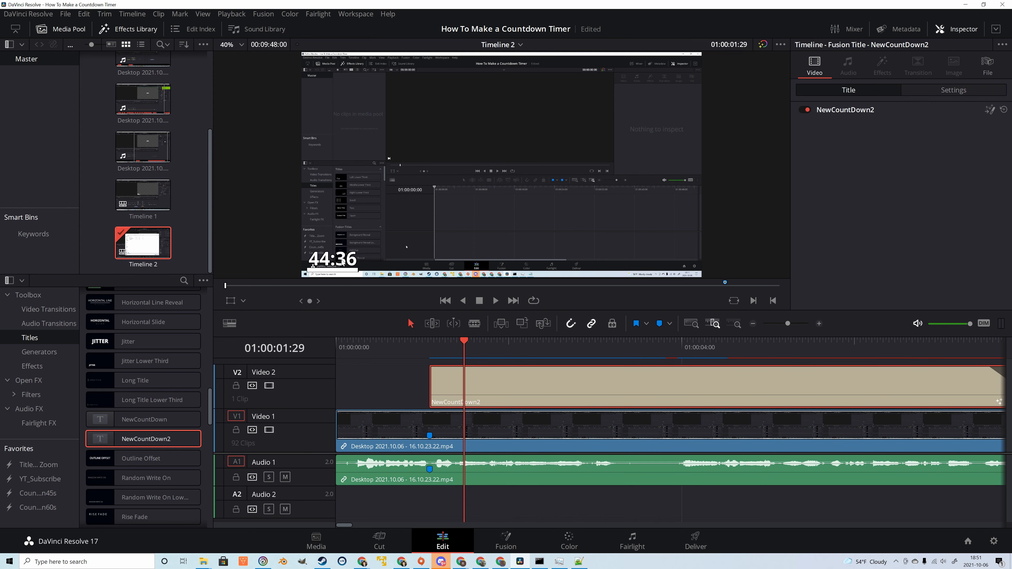
Step: Open the countdown's composition on the Fusion page to review its full node graph
left_click(506, 541)
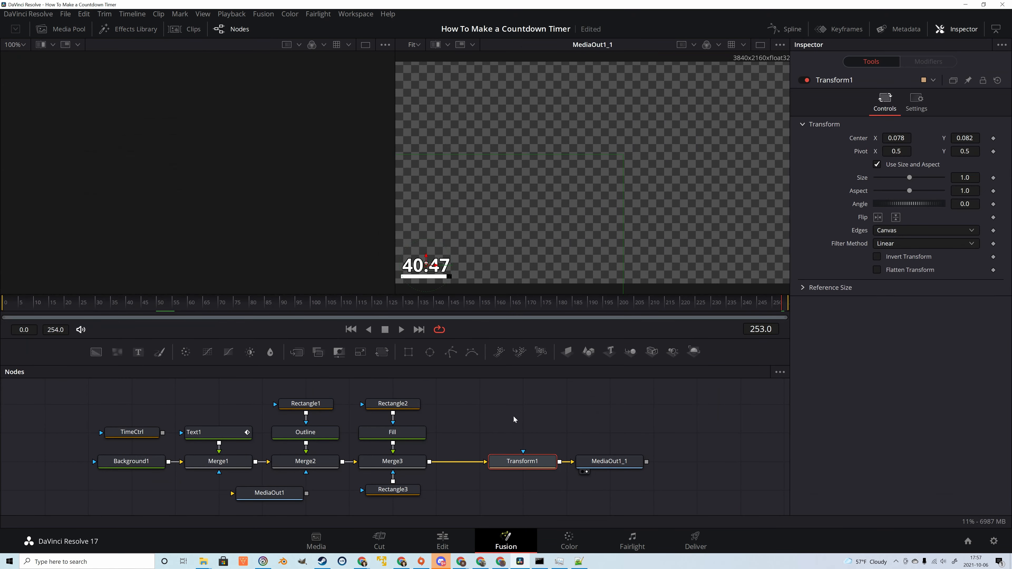
left_click_drag(520, 416, 626, 416)
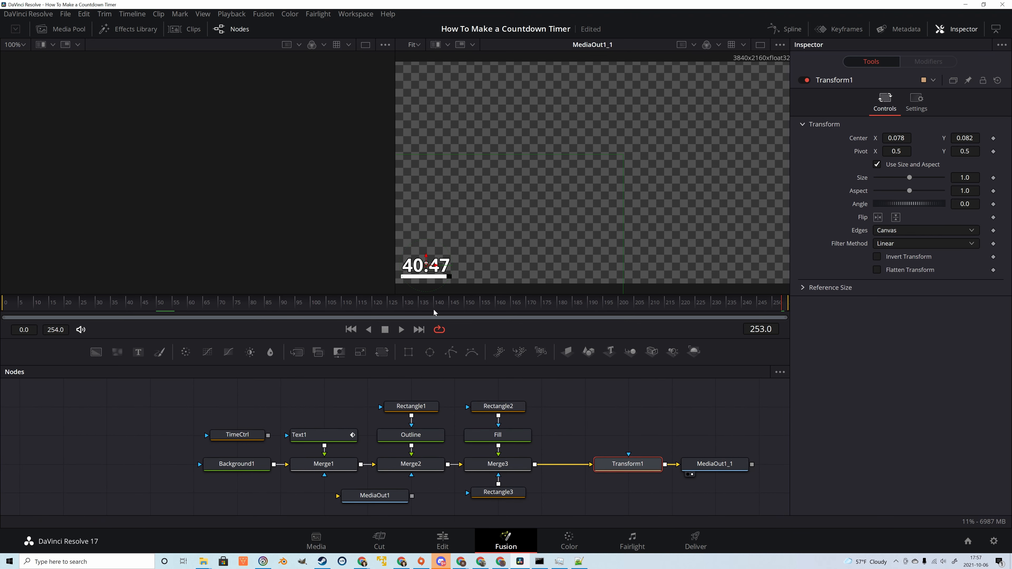
left_click(426, 389)
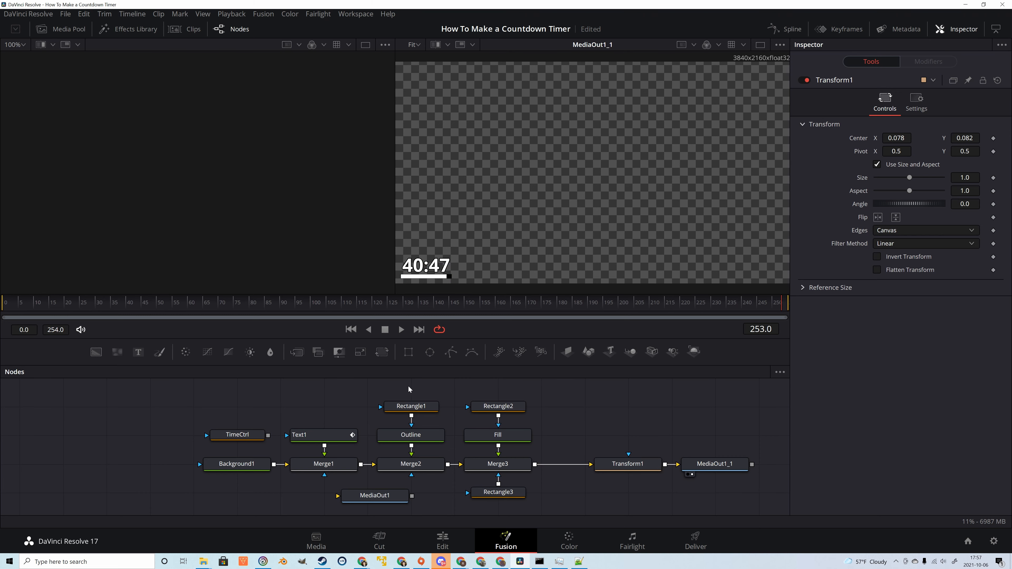